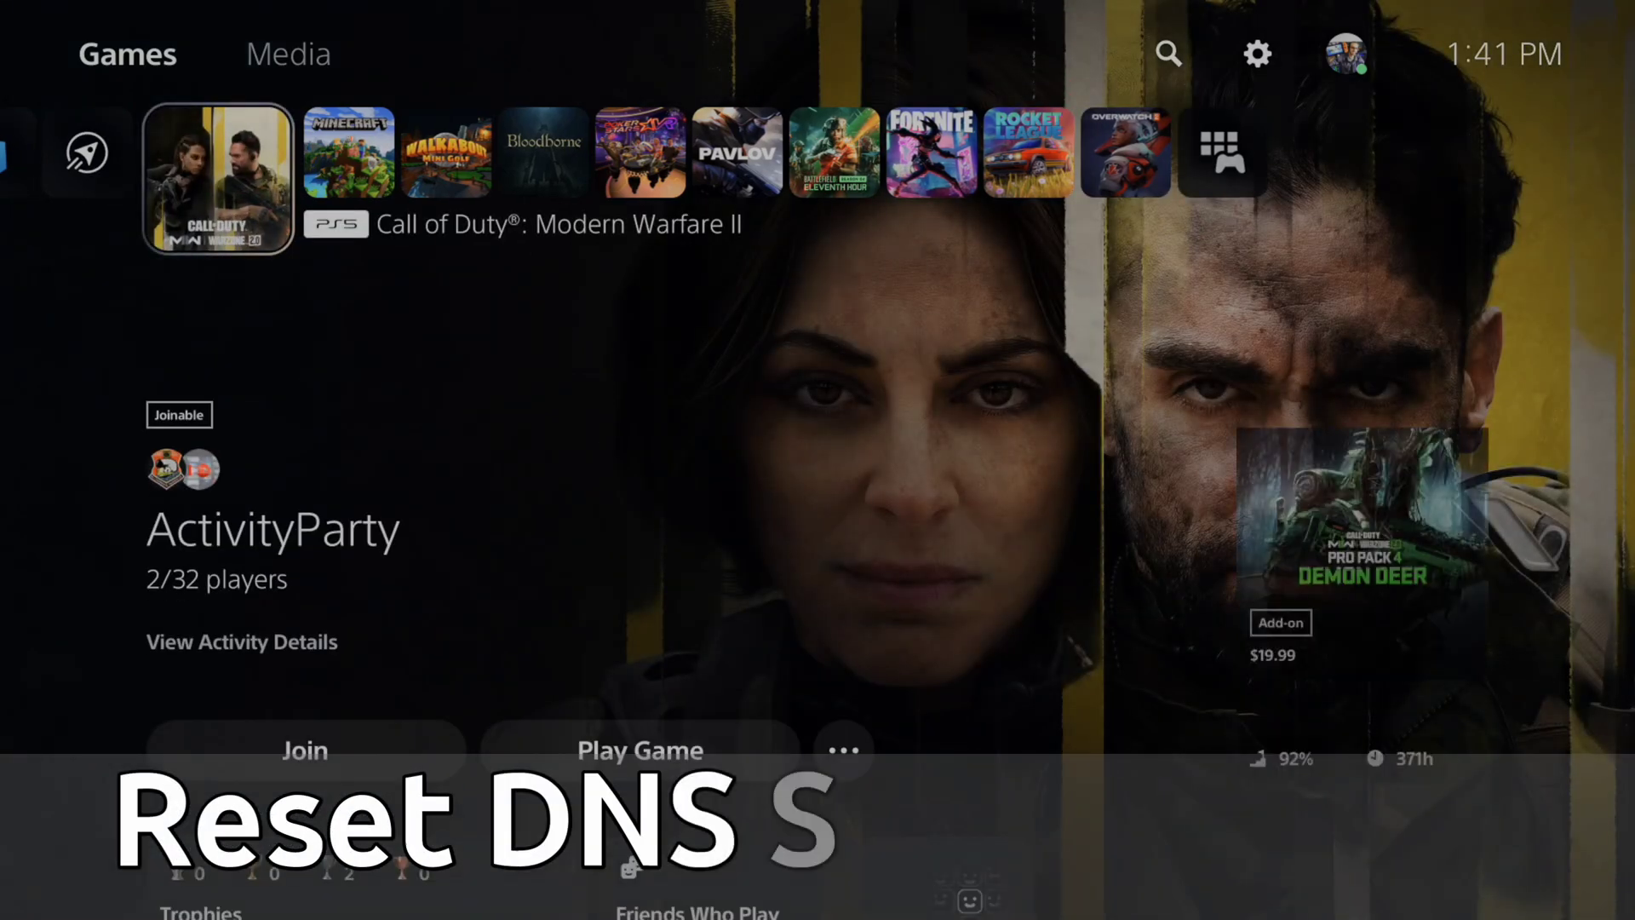
key("Right")
Step: Browse the game tiles and PlayStation Store on the home screen
key("Left")
key("Left")
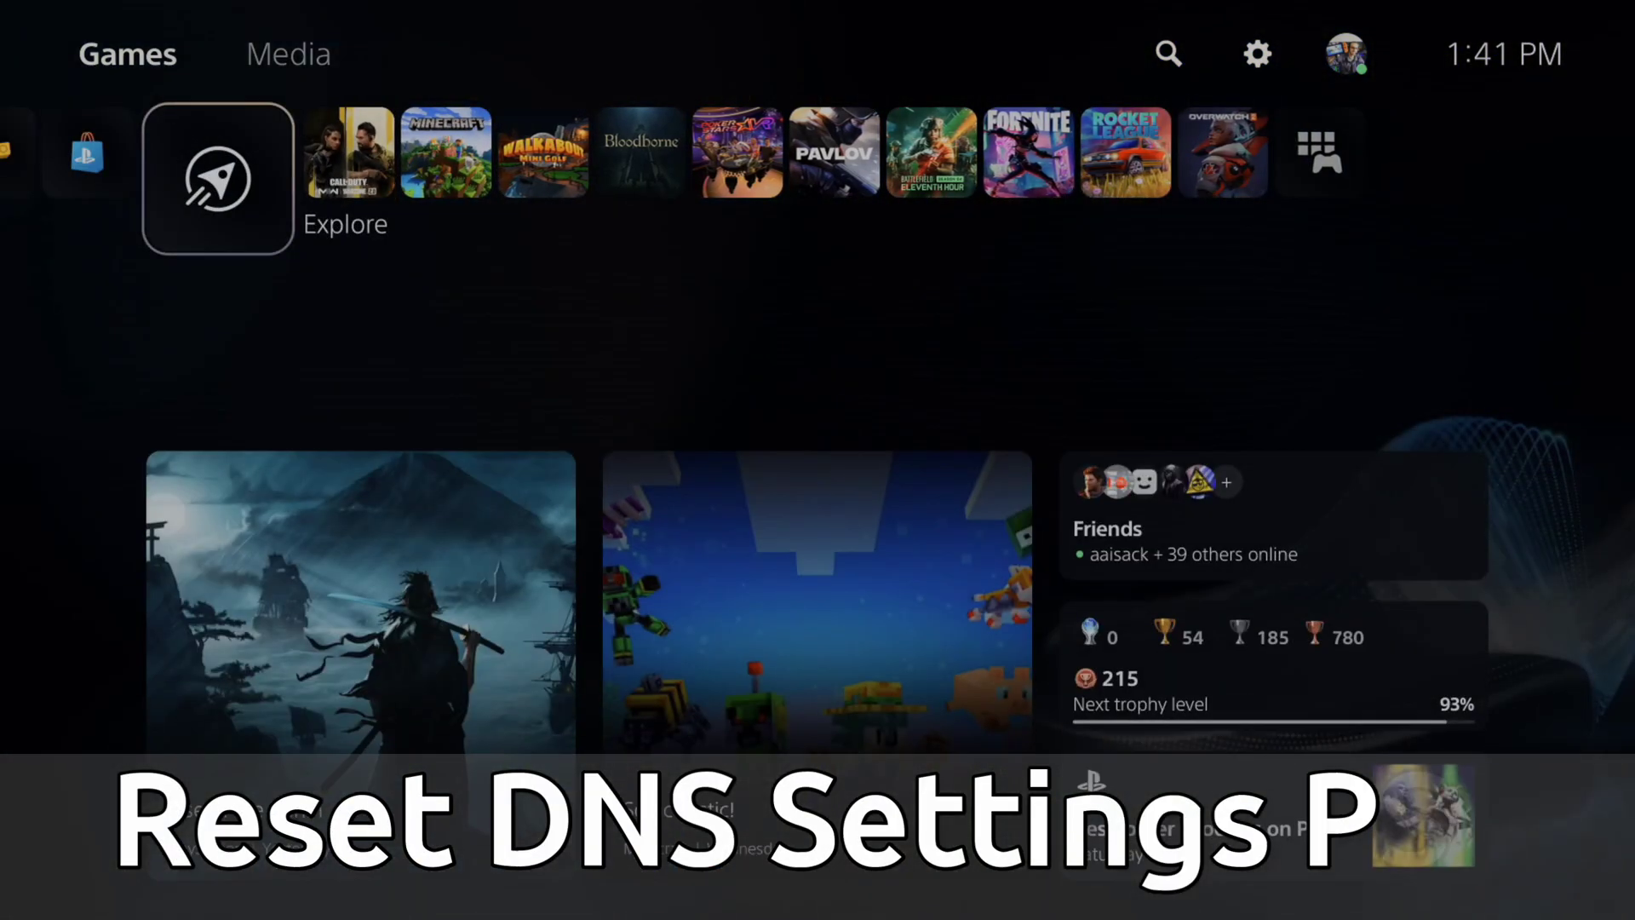
key("Left")
key("Left")
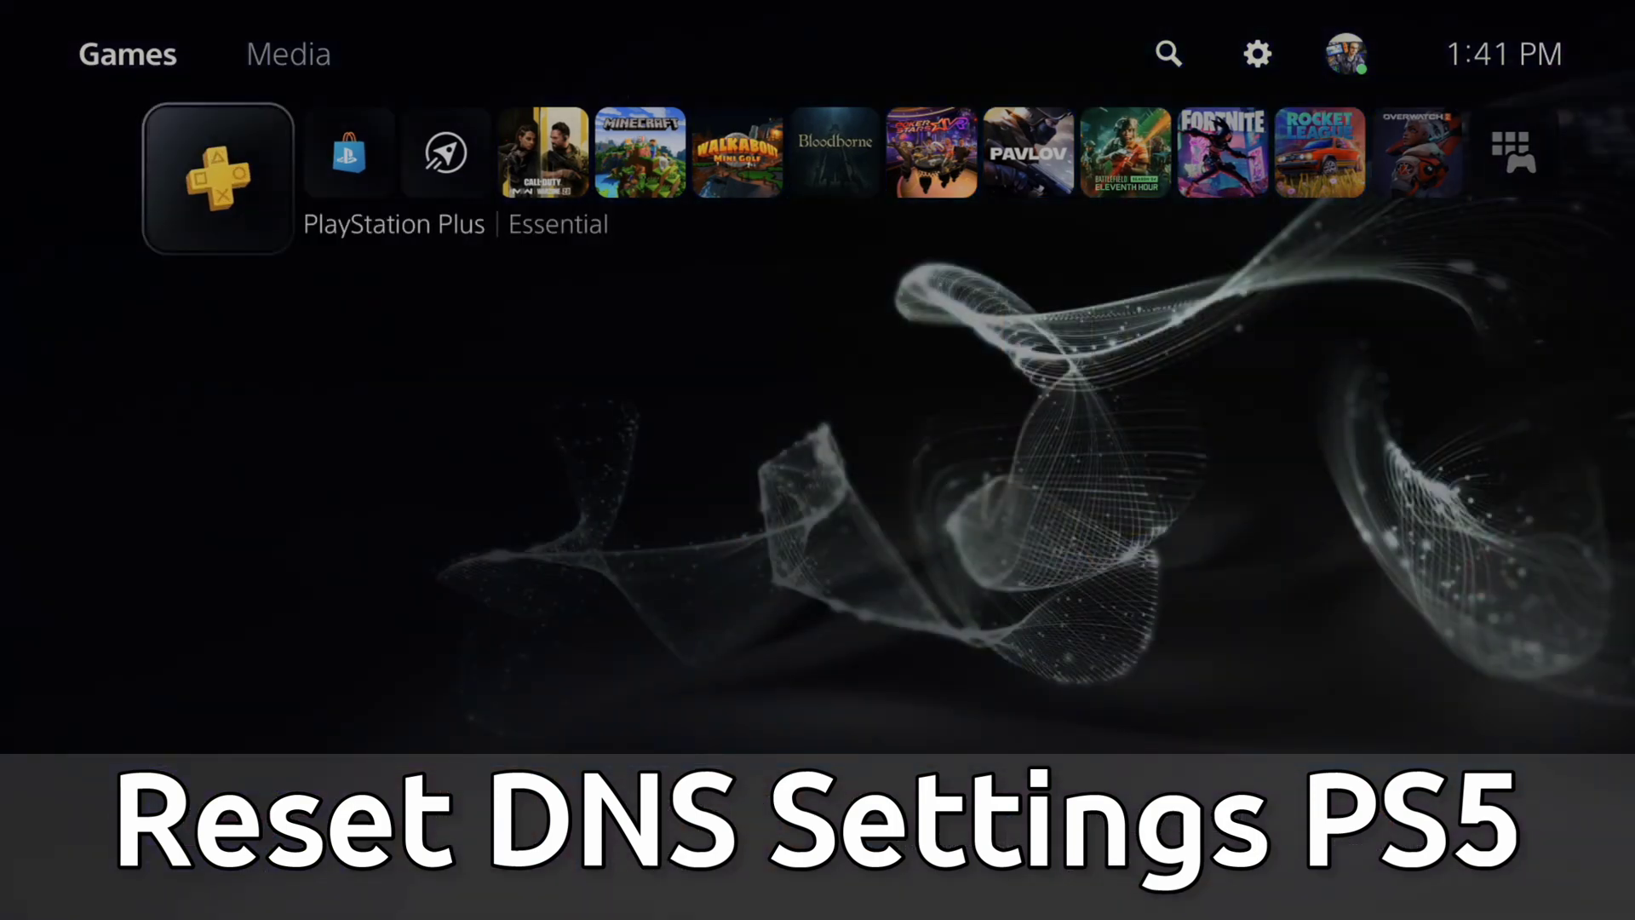
key("Right")
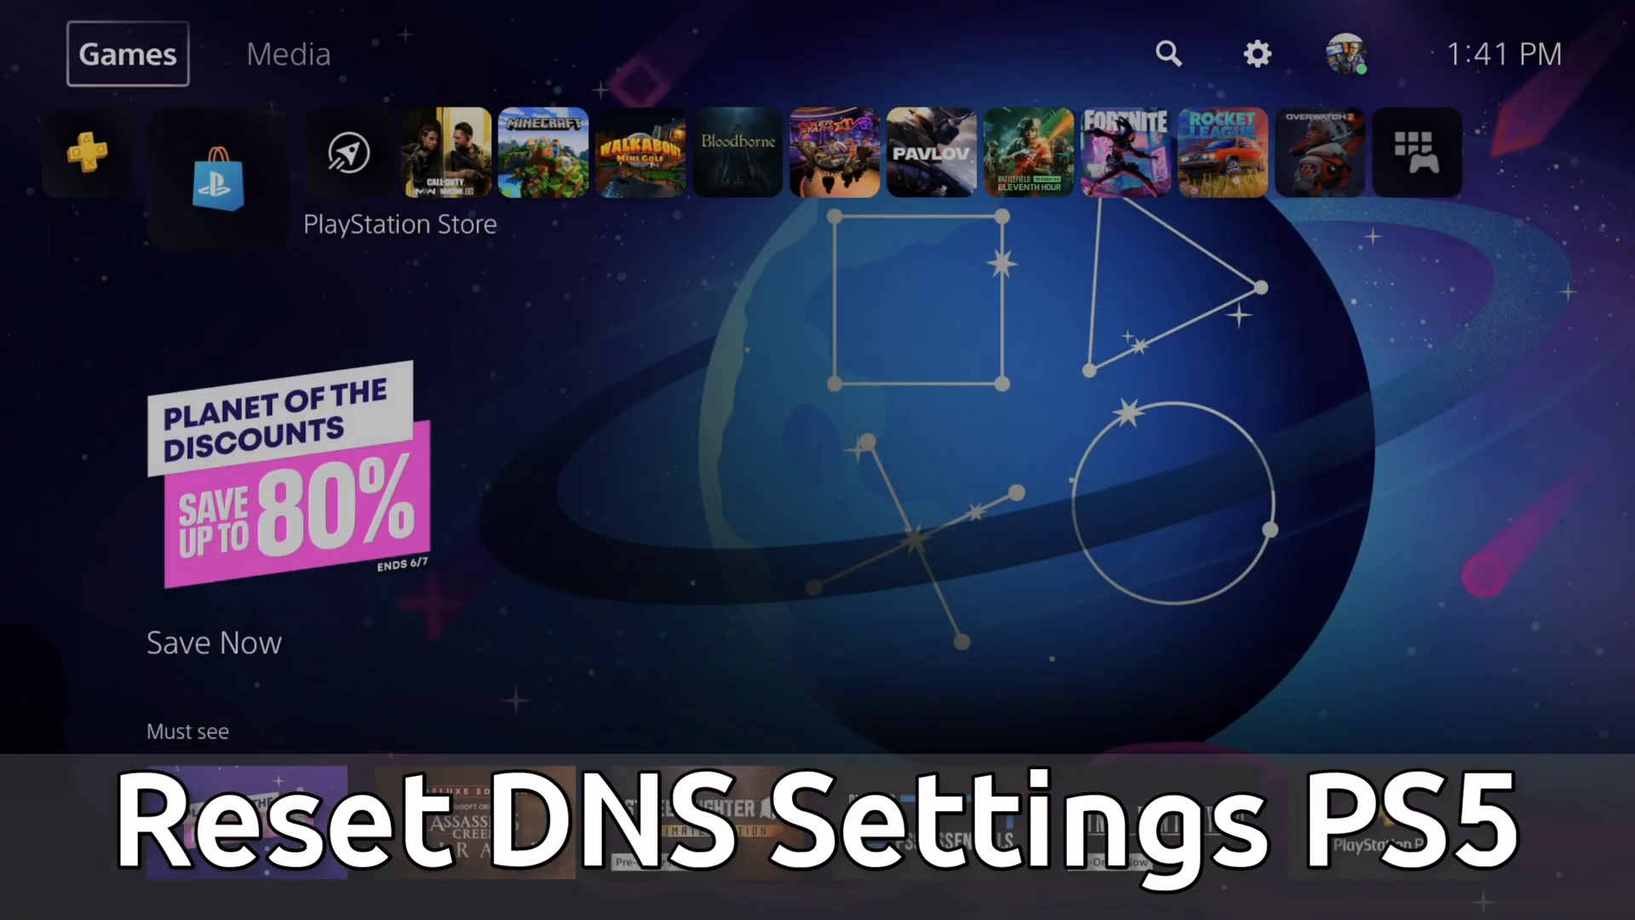
Step: Go to Settings > Network > Set Up Internet Connection to list registered networks
key("Right")
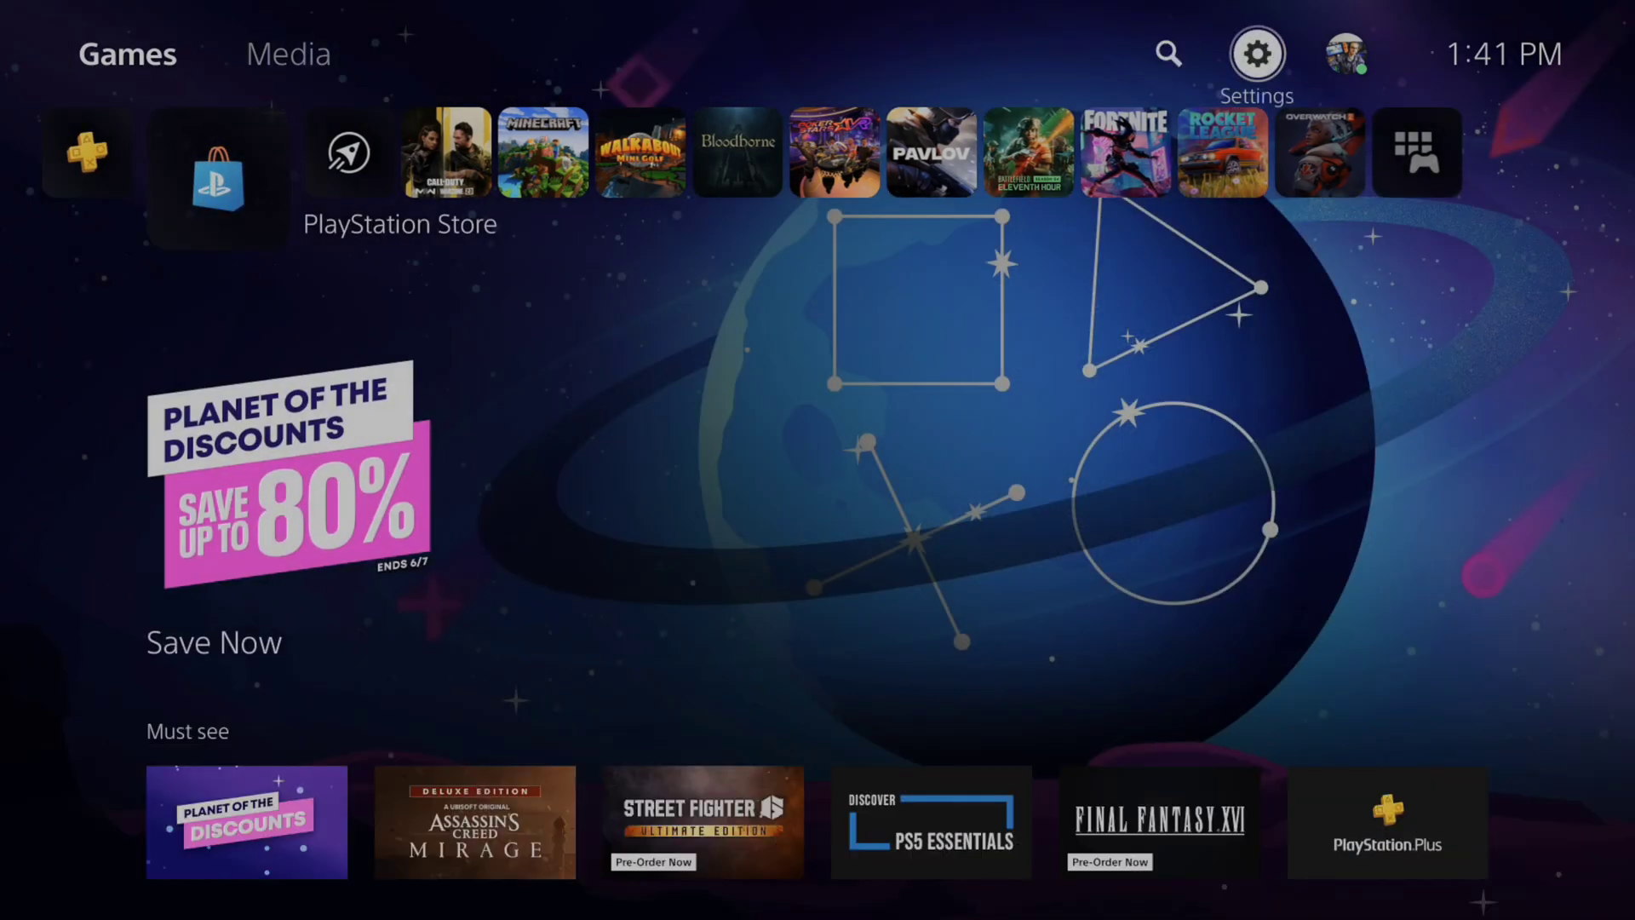
key("Return")
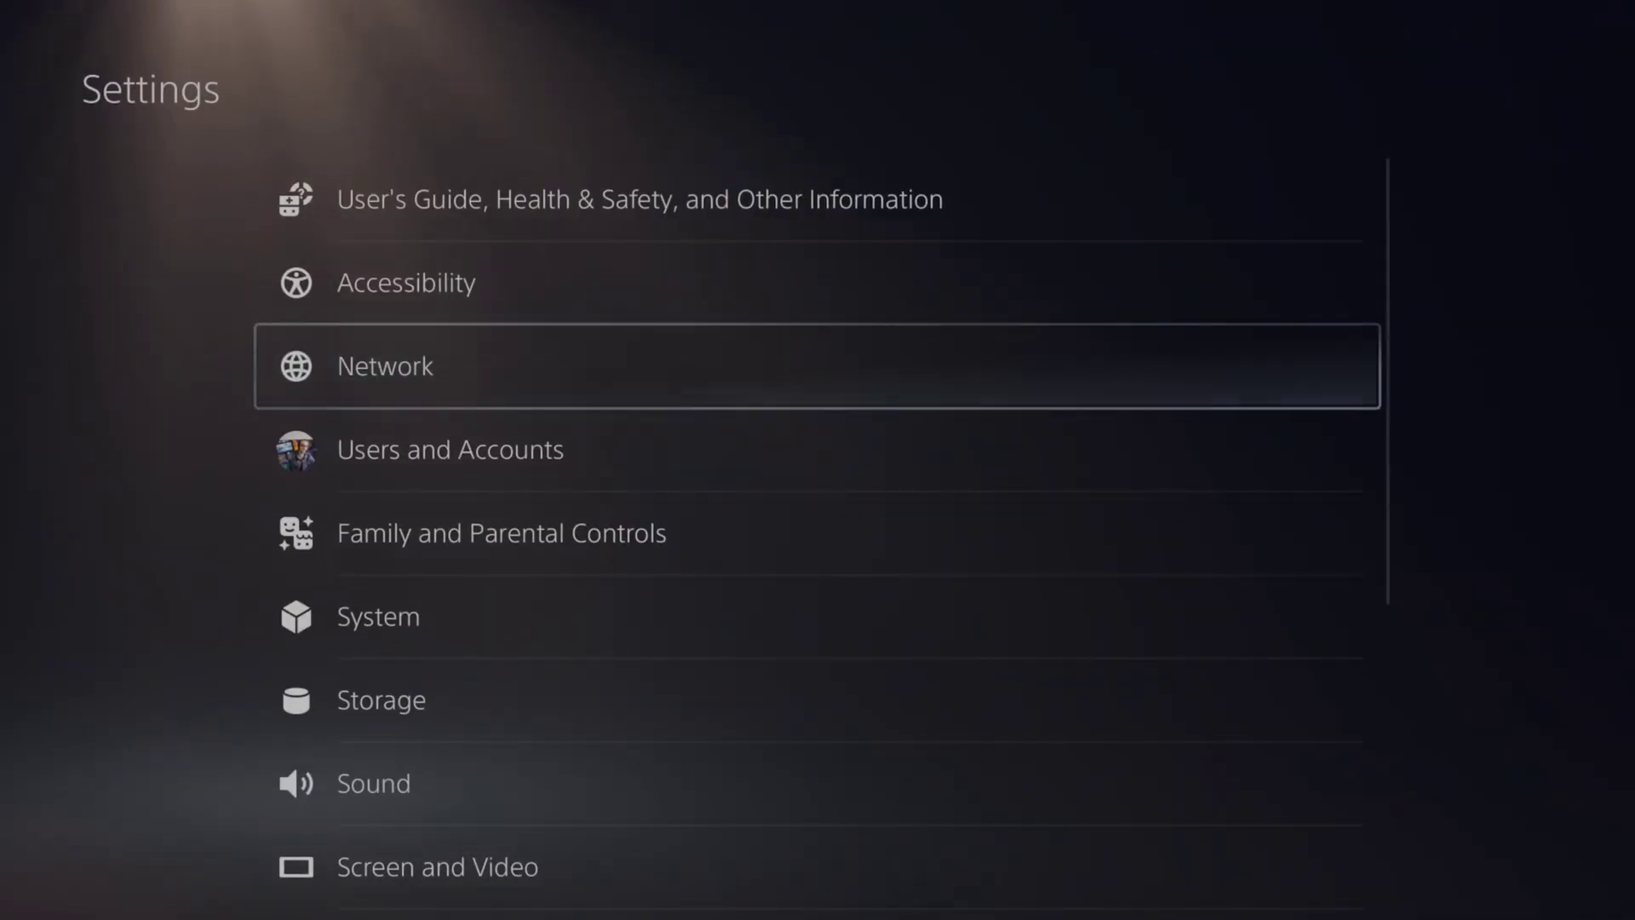
key("Return")
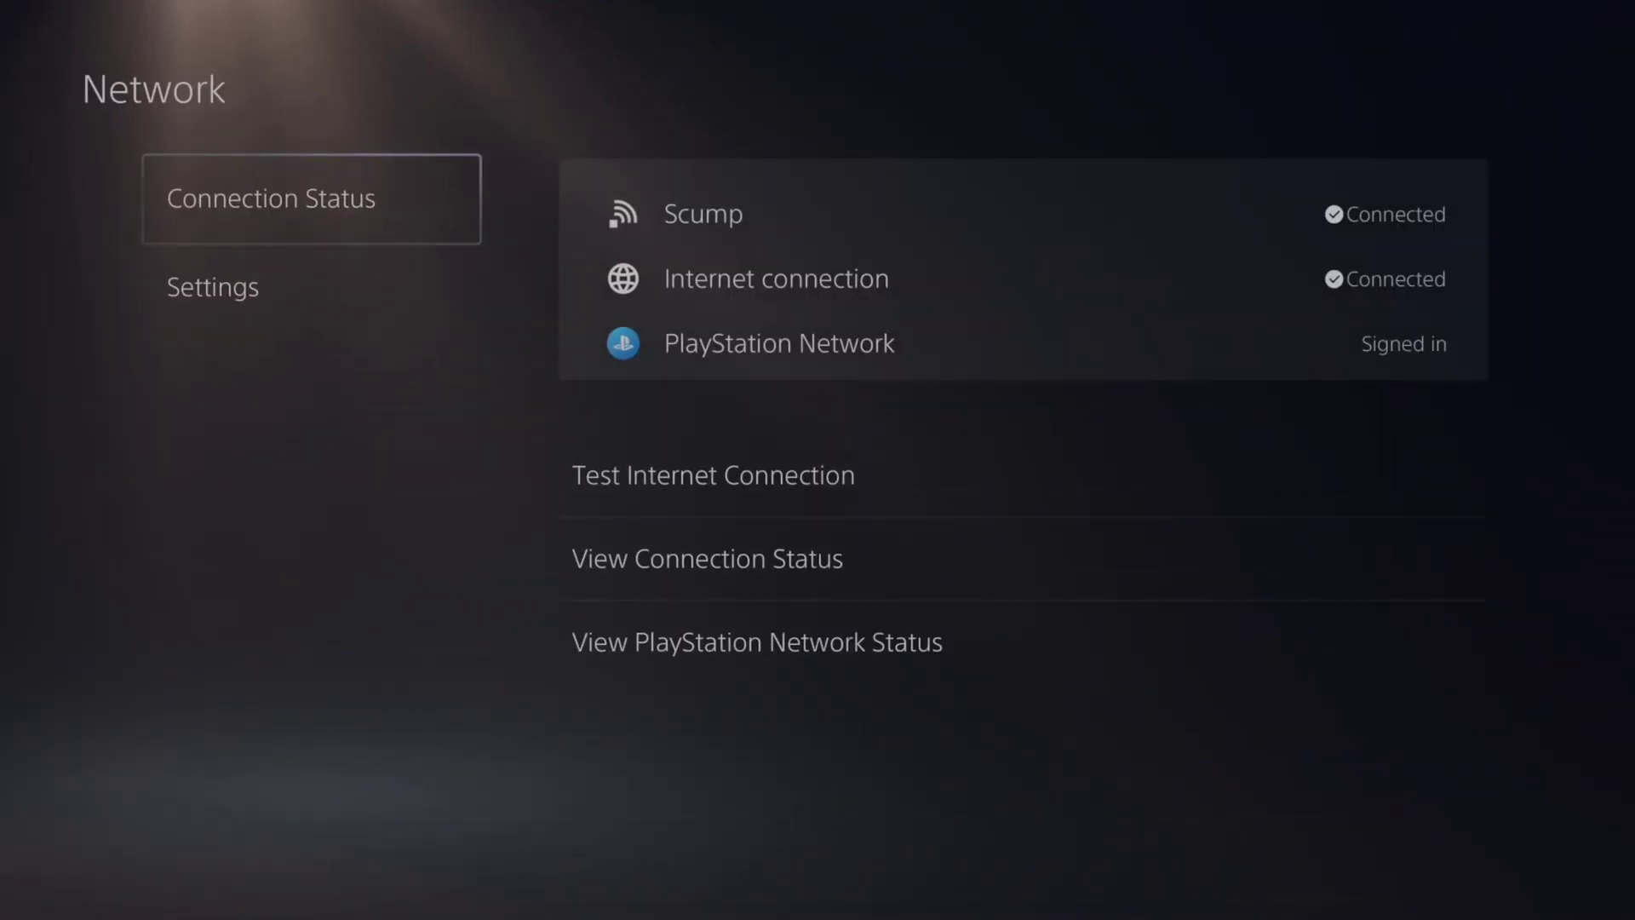
key("Down")
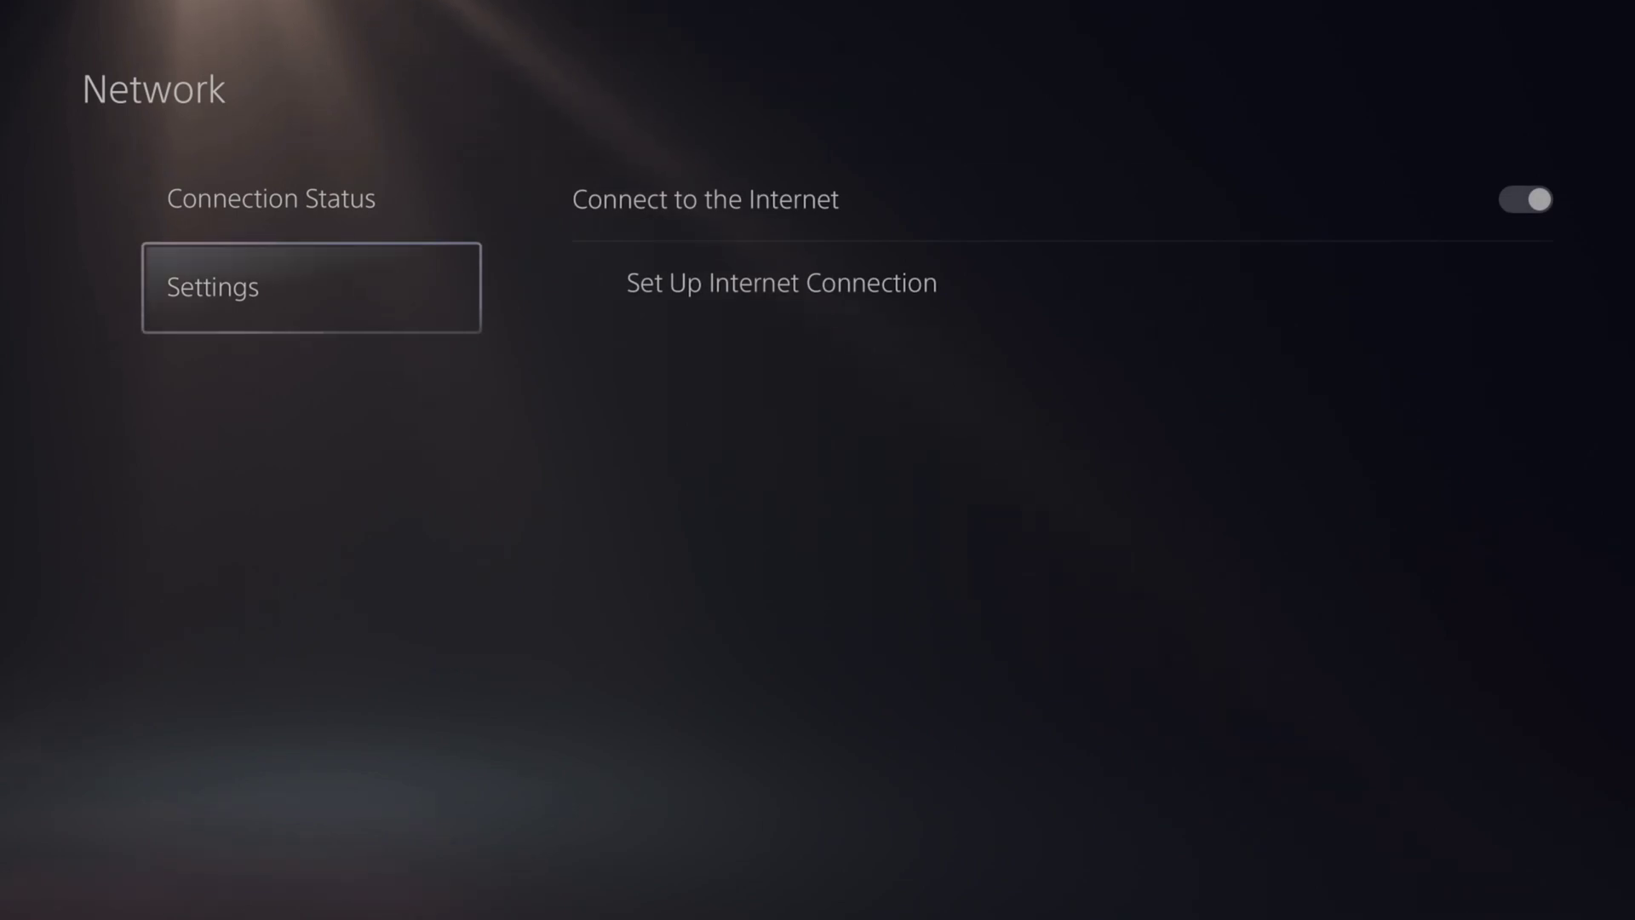
key("Right")
key("Return")
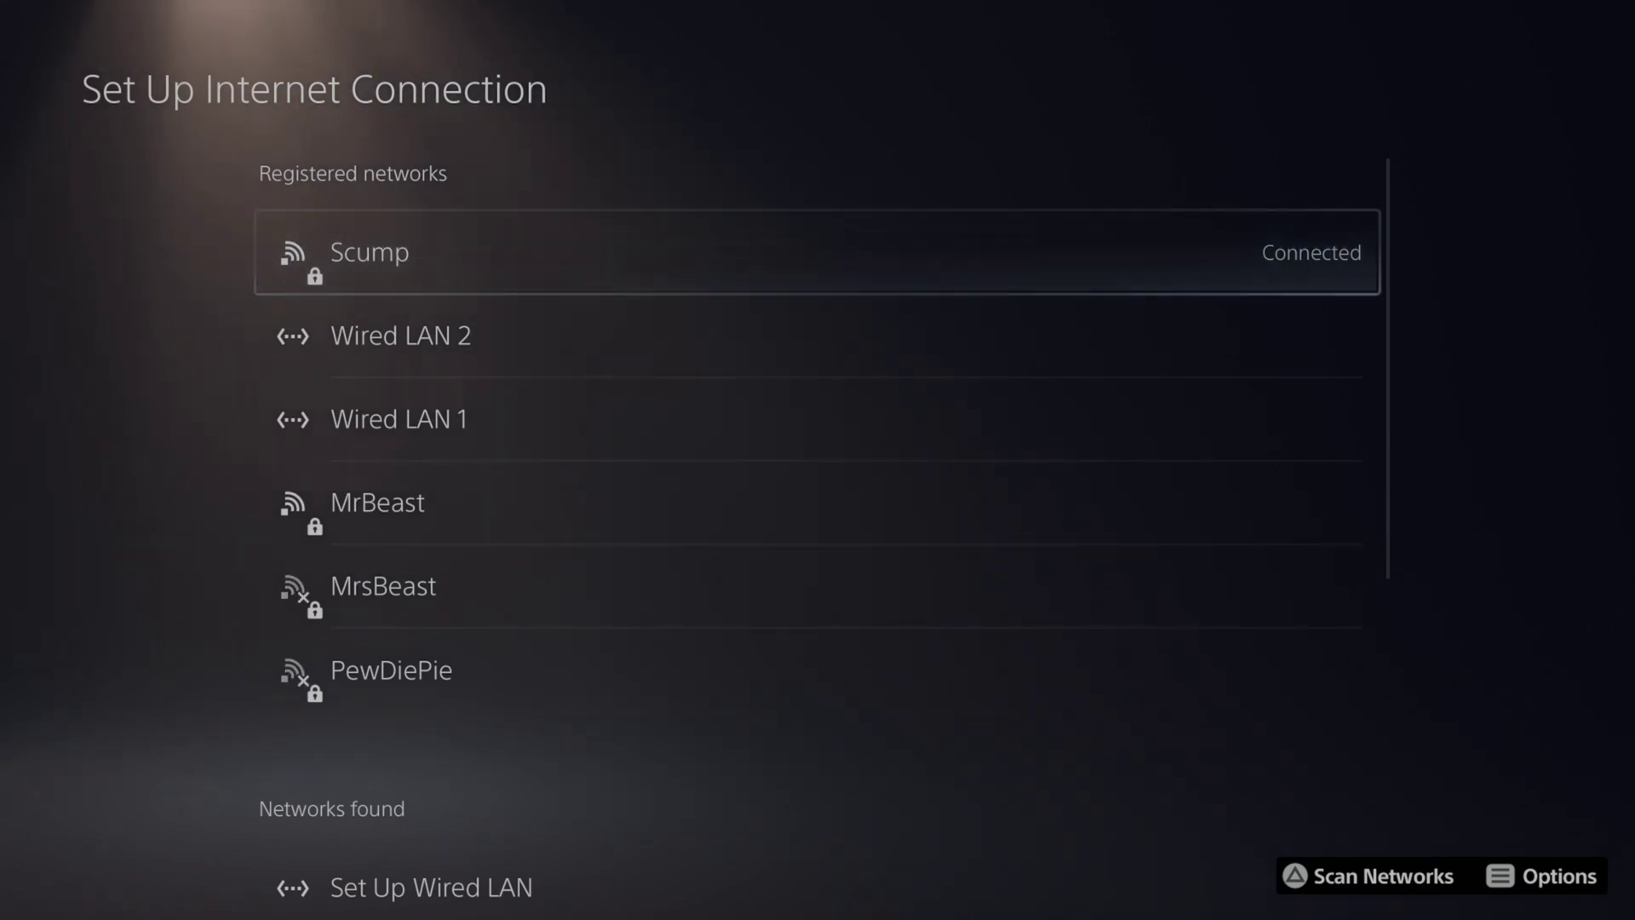
Step: In Scump's Advanced Settings, change DNS Settings from Manual to Automatic and confirm with OK
key("F1")
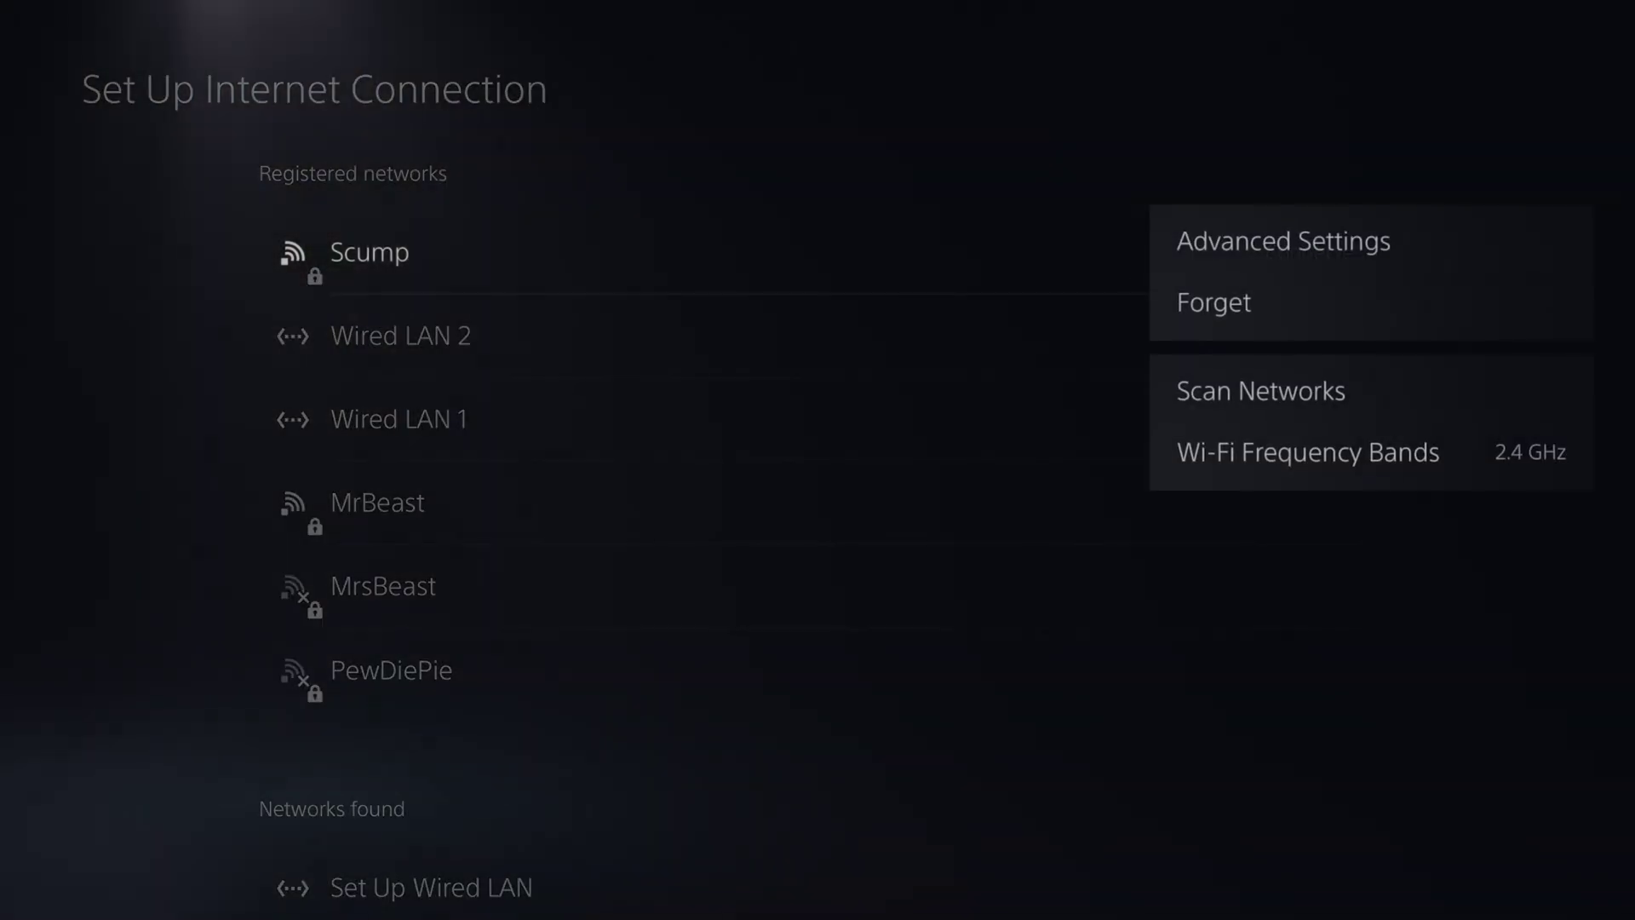
key("Return")
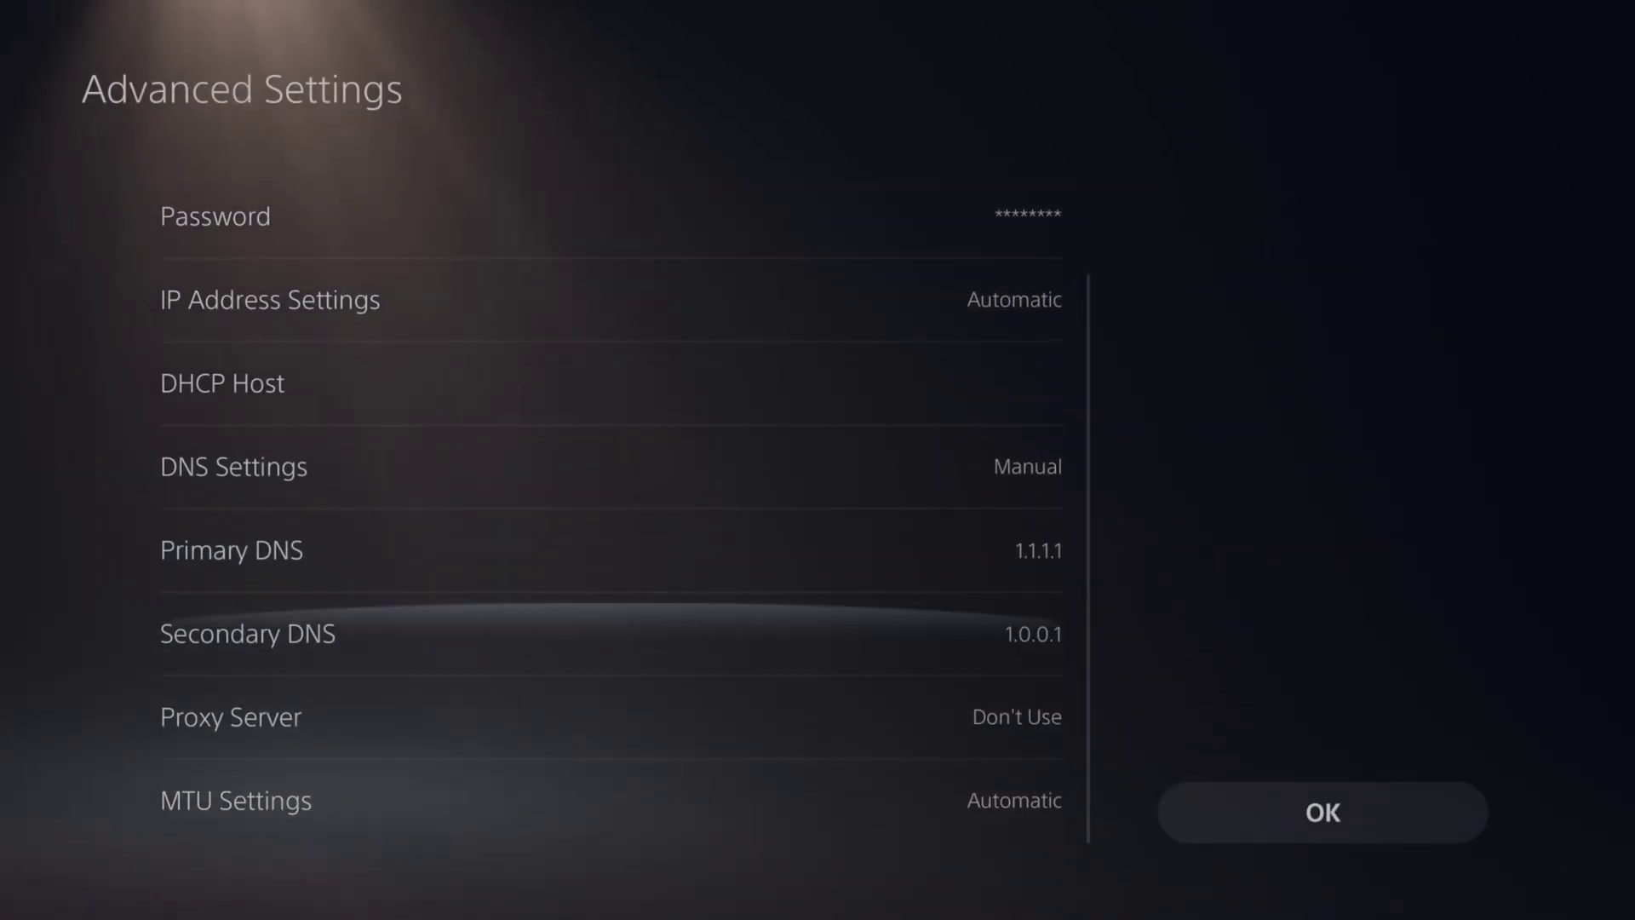
key("Up")
key("Up")
key("Up")
key("Down")
key("Up")
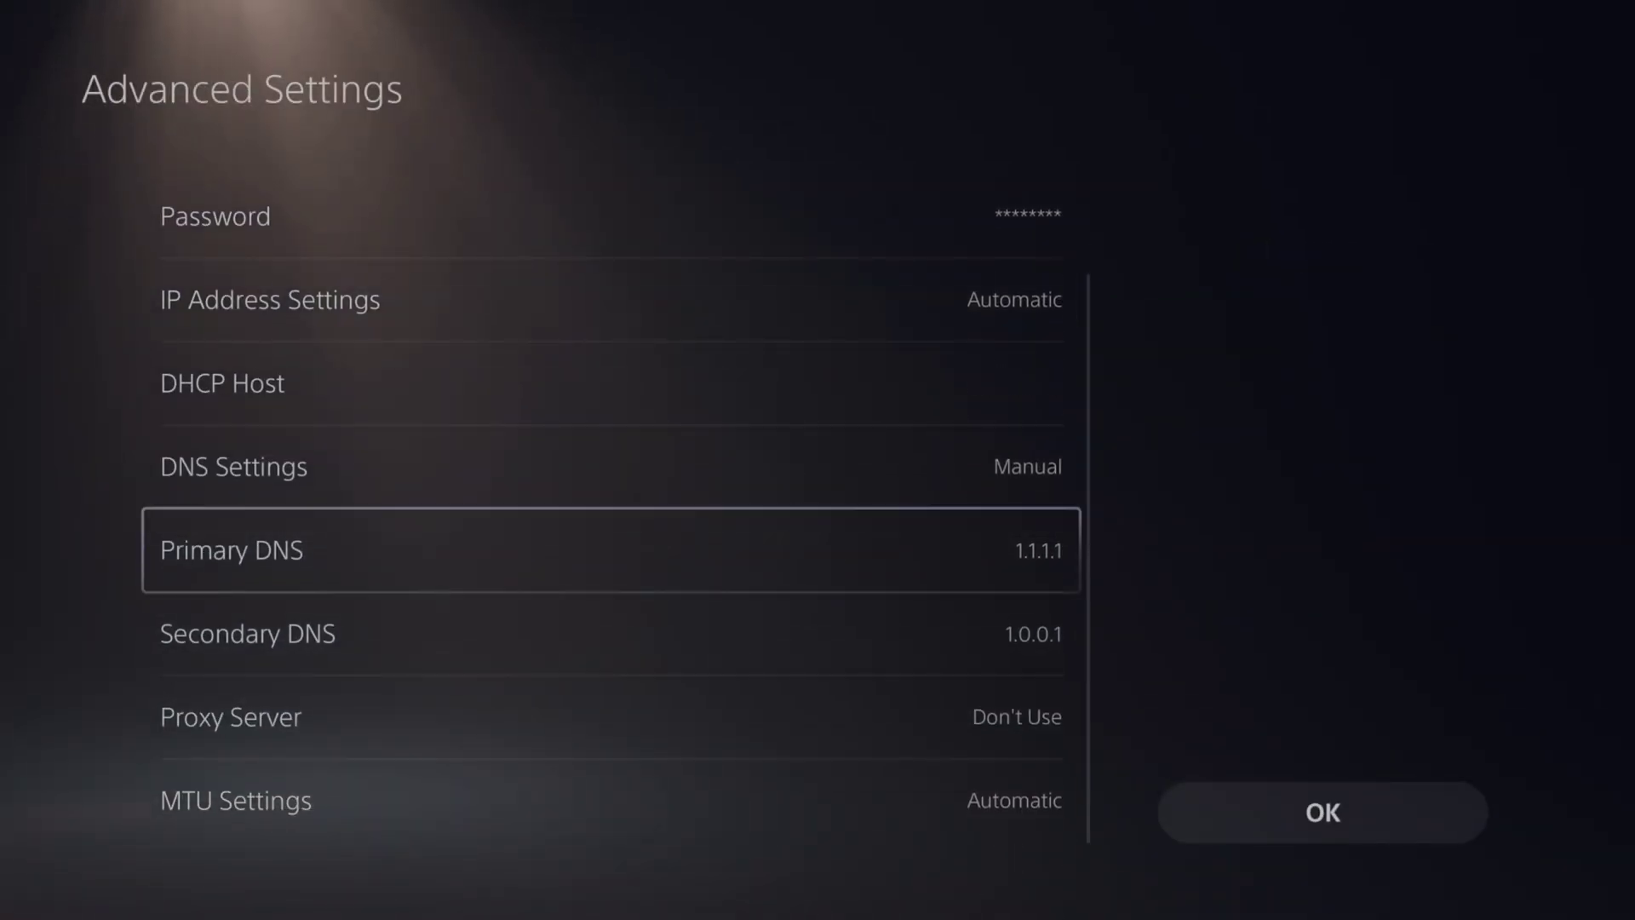
key("Up")
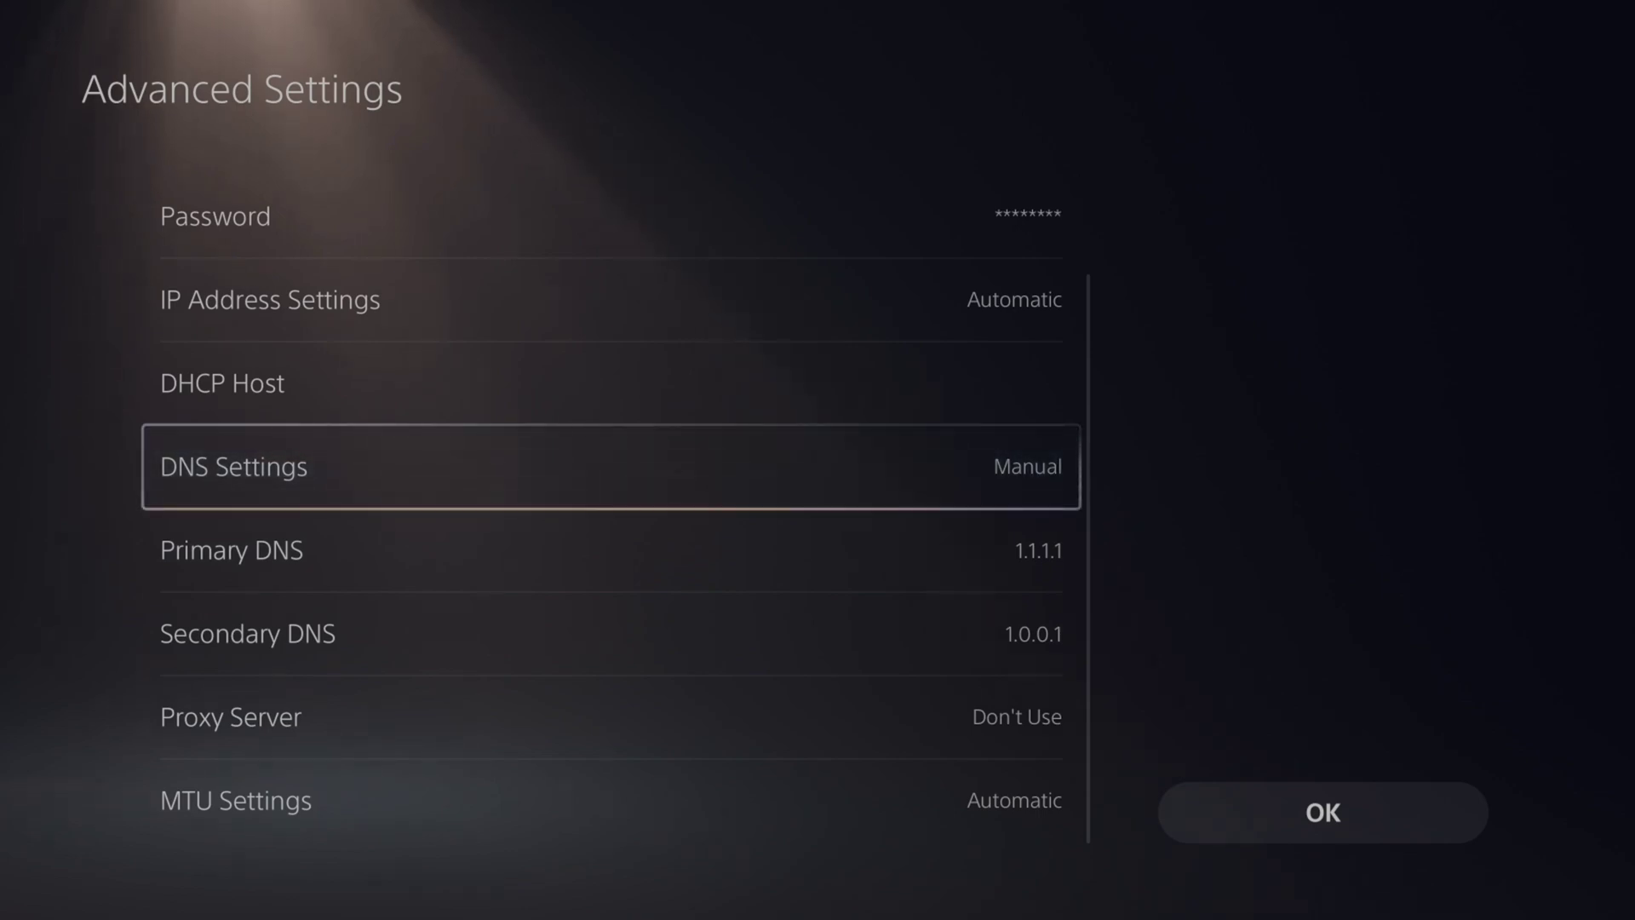
key("Return")
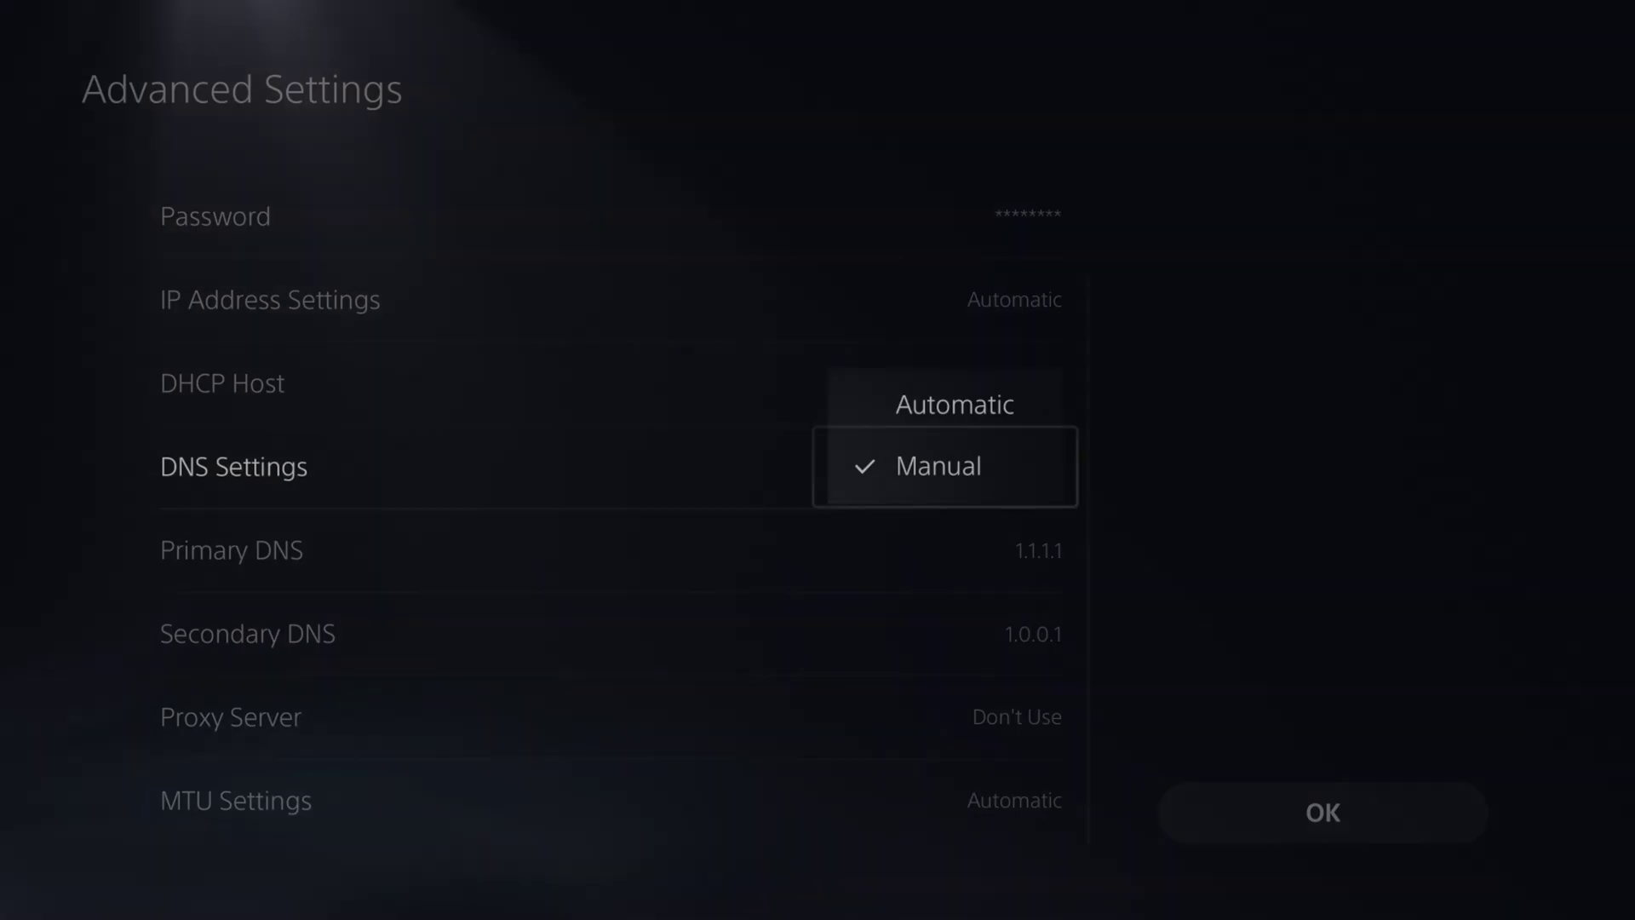
key("Up")
key("Return")
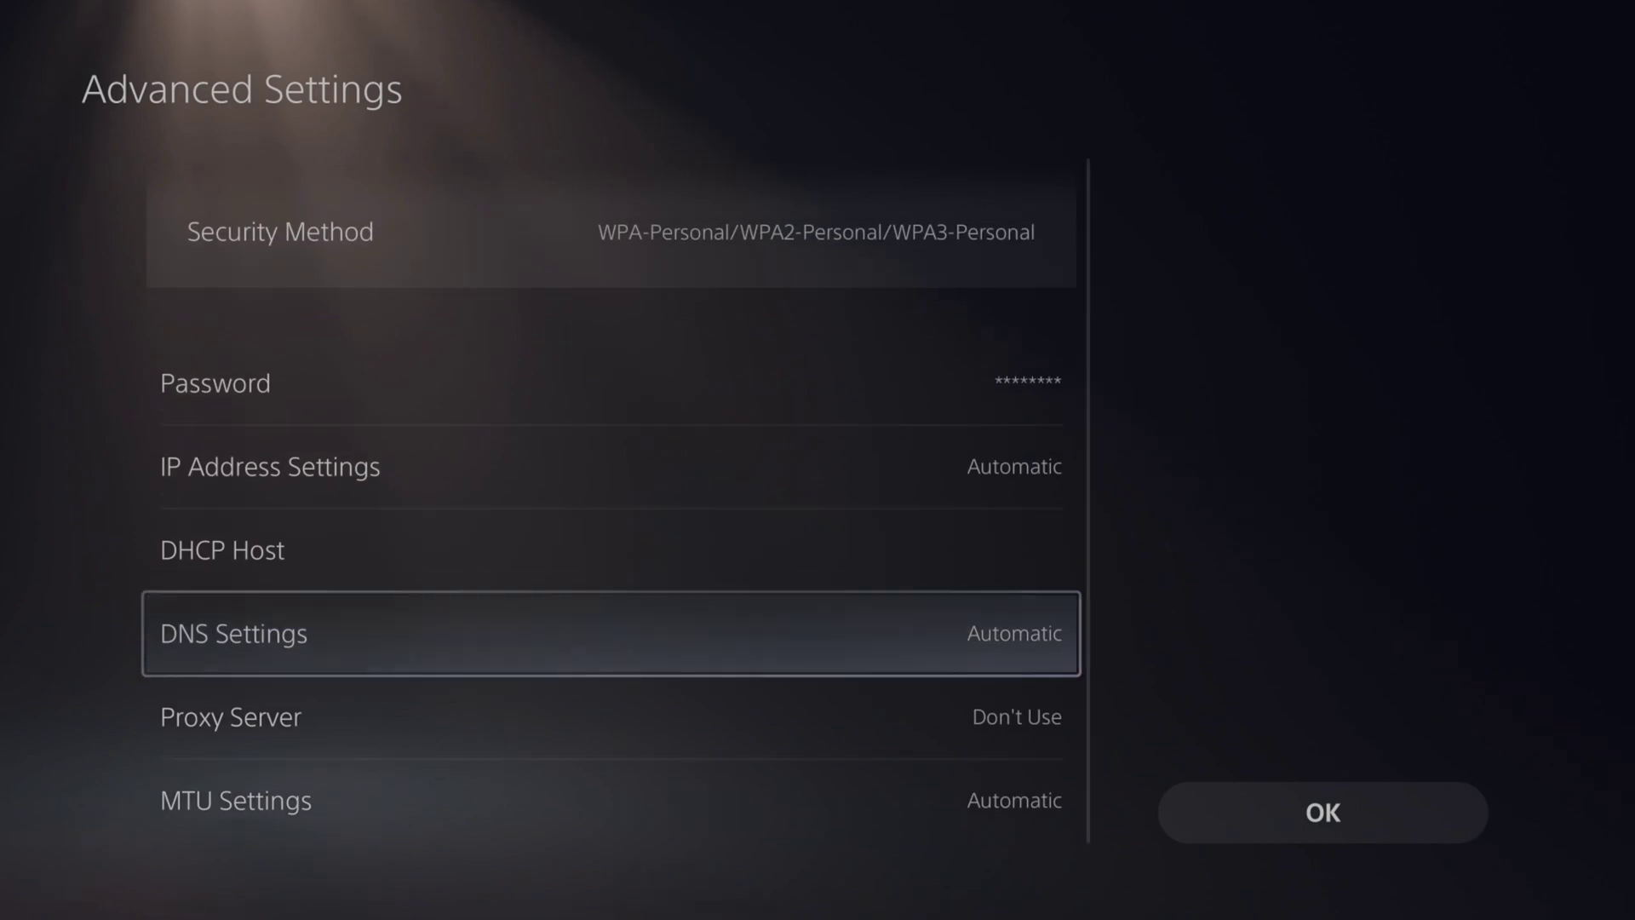
key("Right")
key("Return")
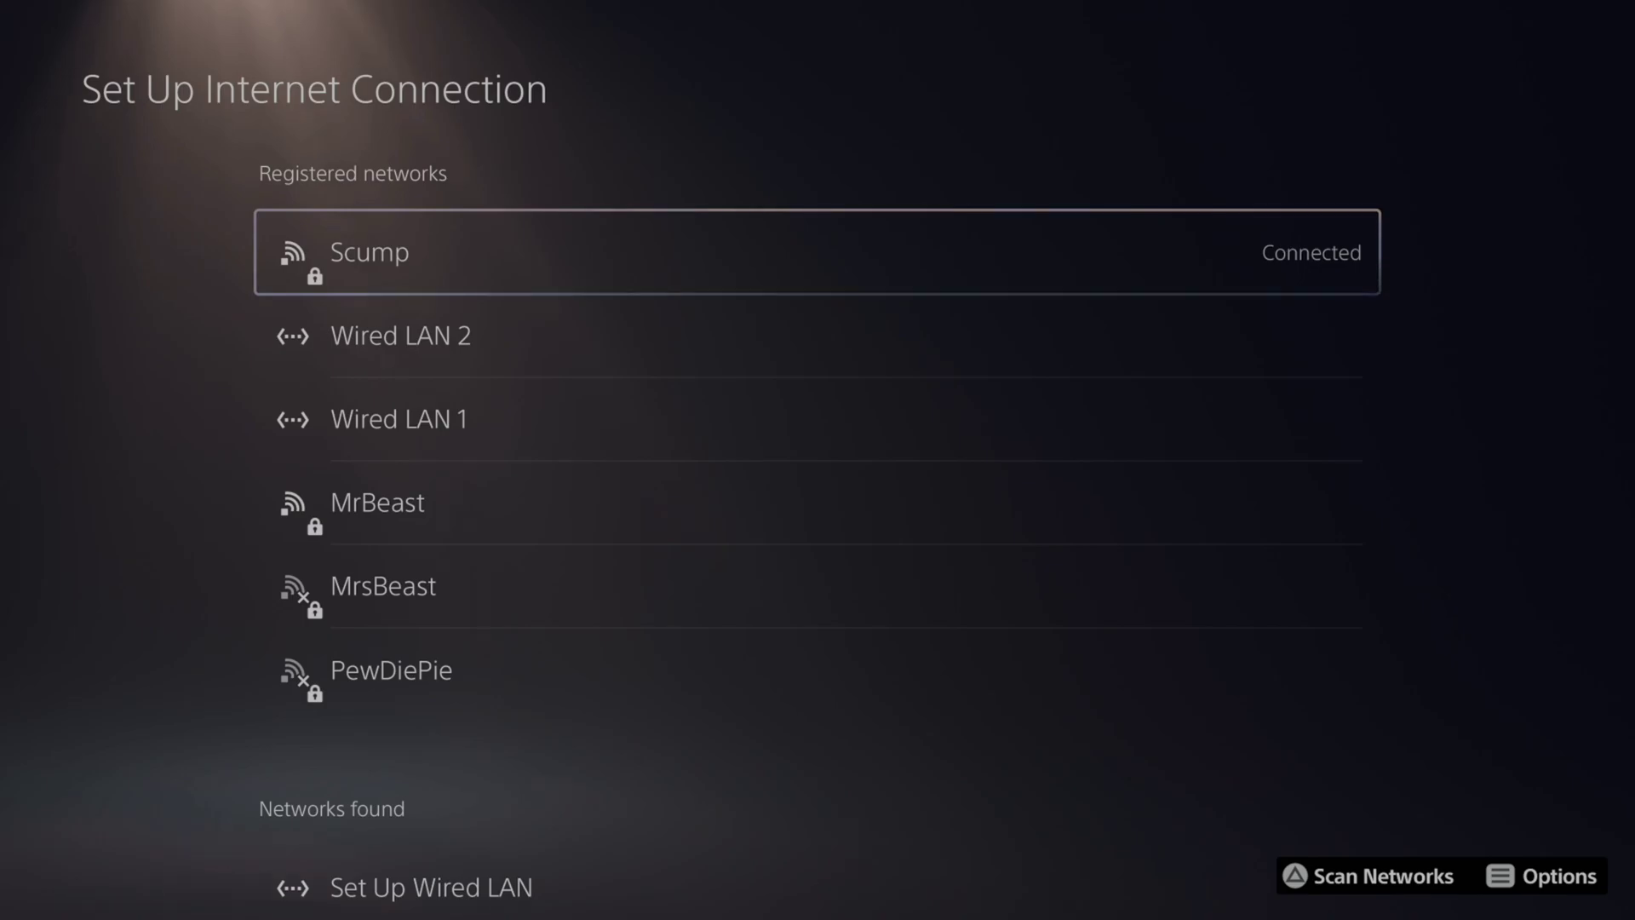
Step: Forget the Scump network from its options menu and confirm
key("Return")
key("Down")
key("Return")
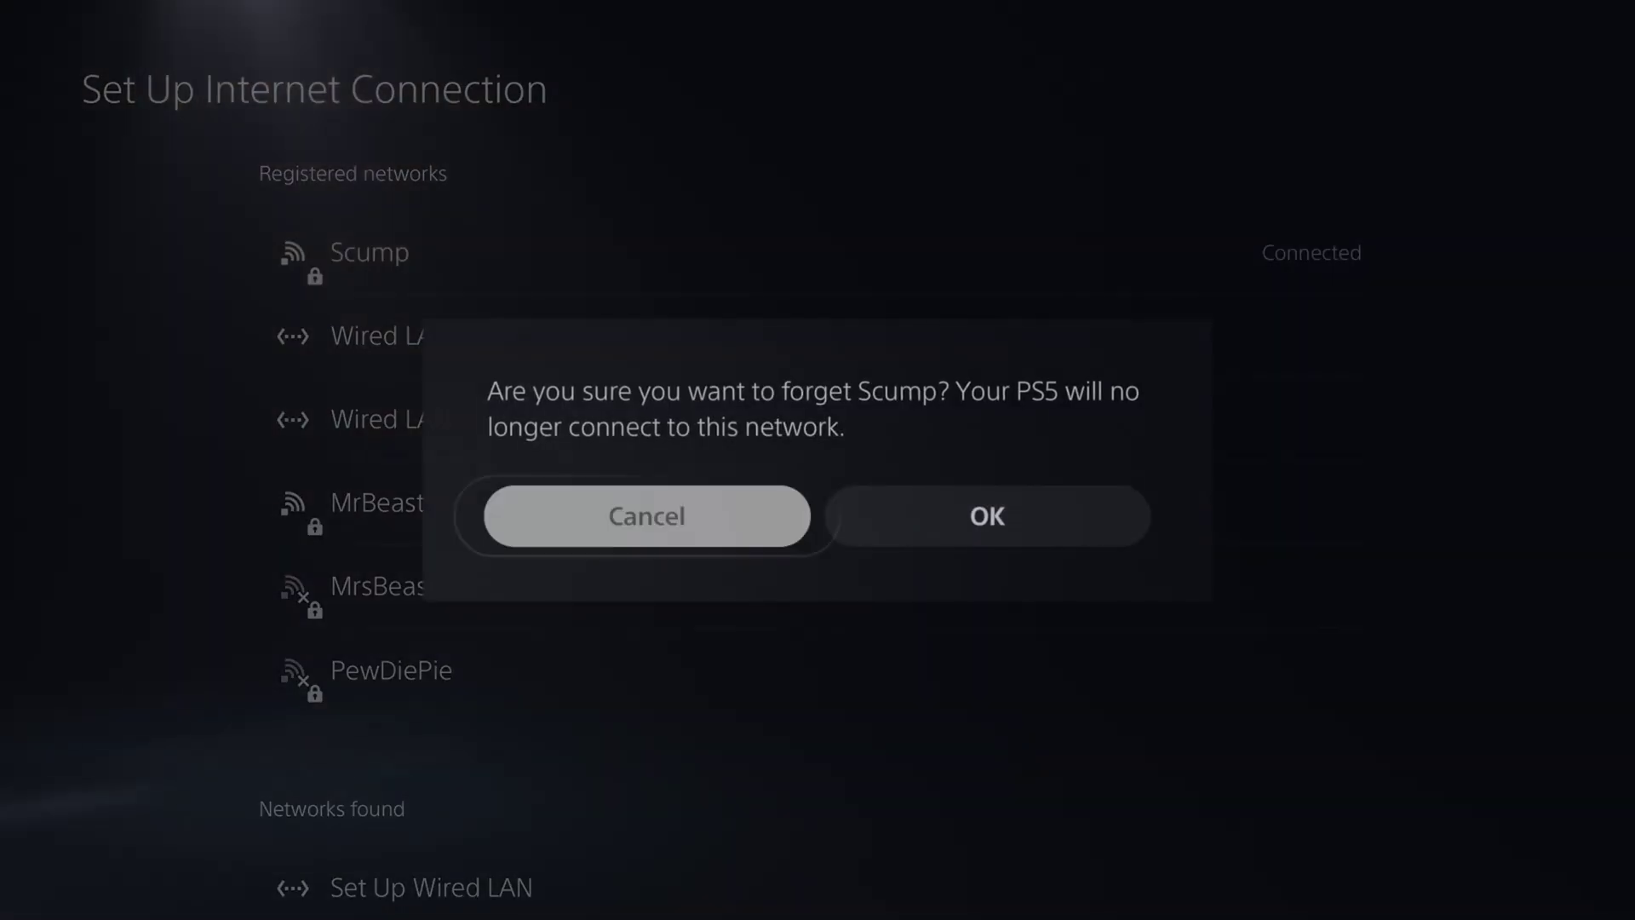
key("Right")
key("Return")
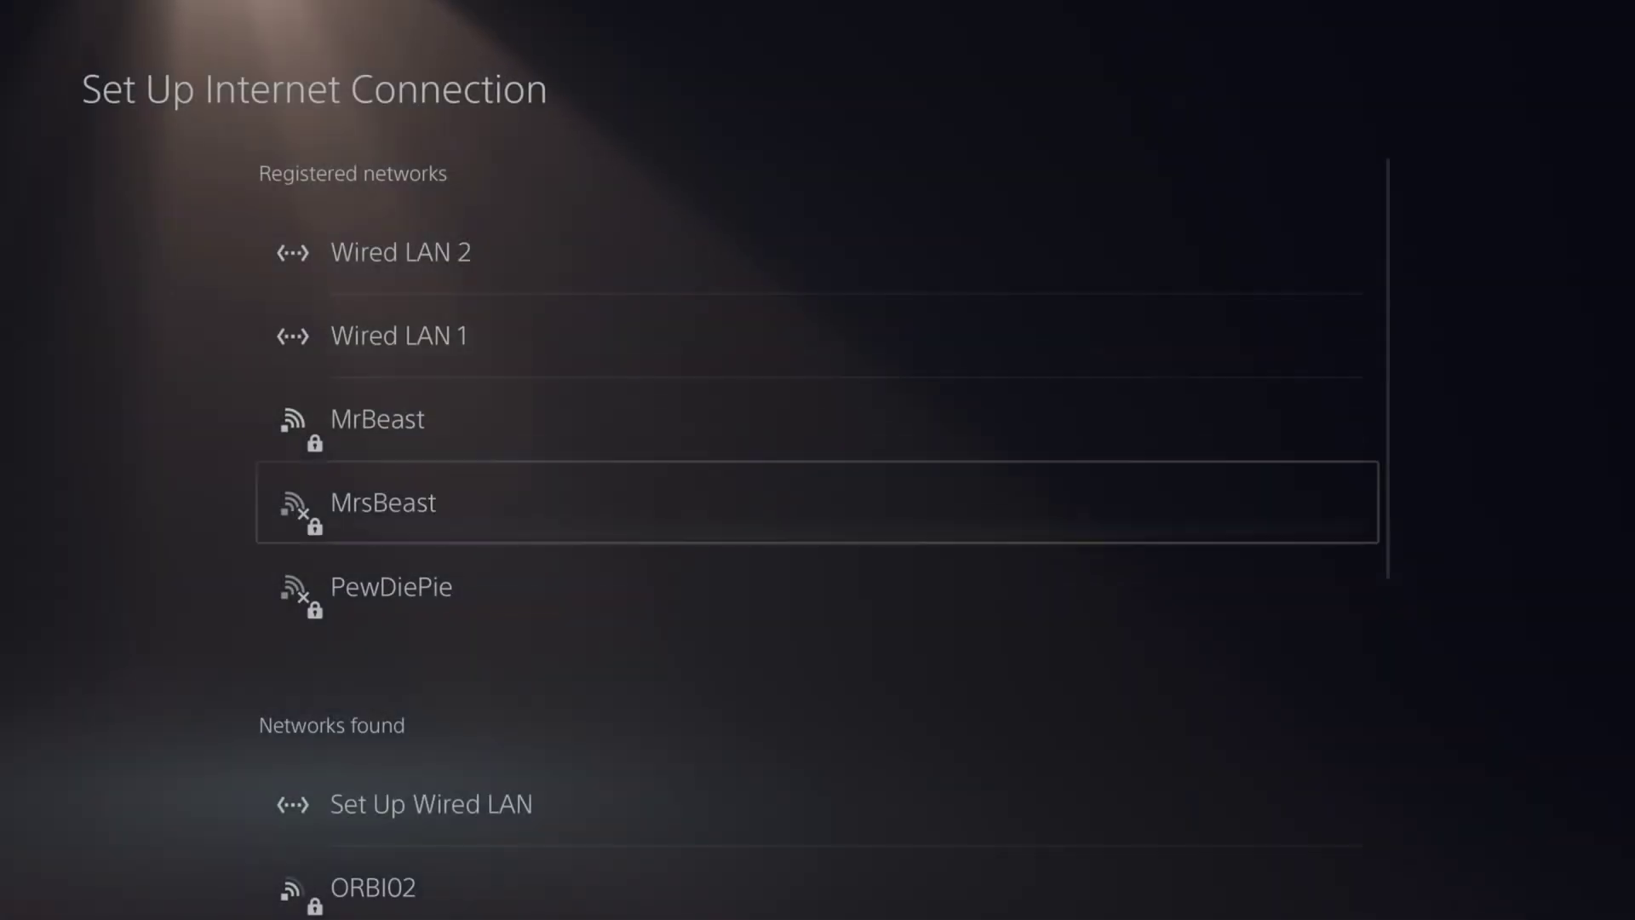
Step: Rejoin Scump from Networks Found by submitting its Wi-Fi password
key("Down")
key("Down")
key("Down")
key("Down")
key("Down")
key("Down")
key("Up")
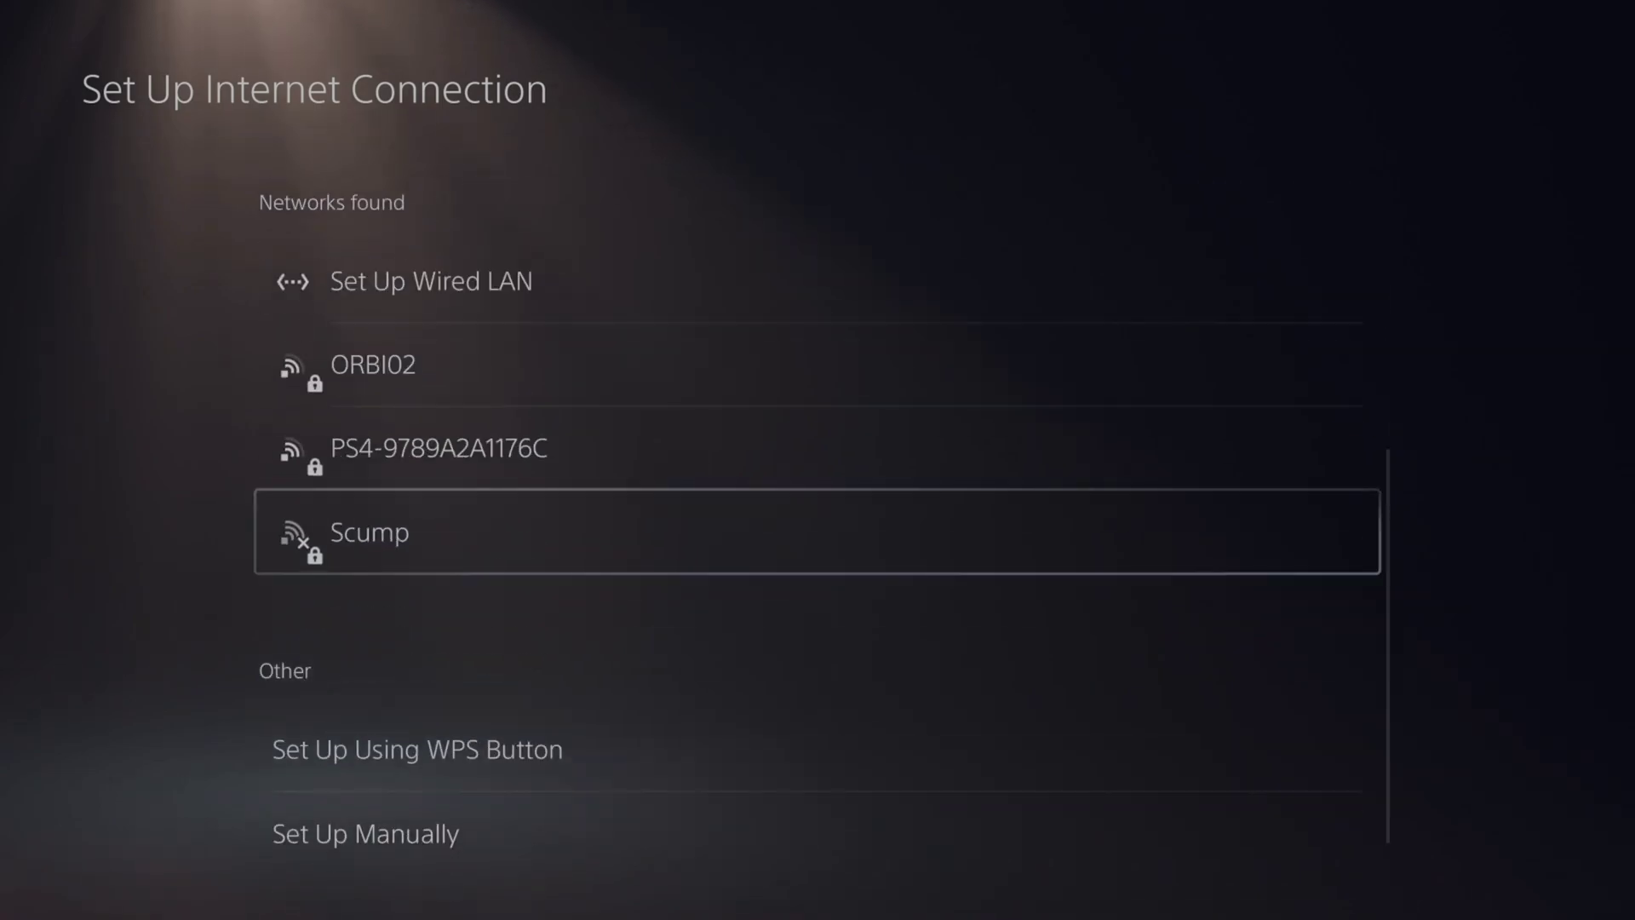
key("Return")
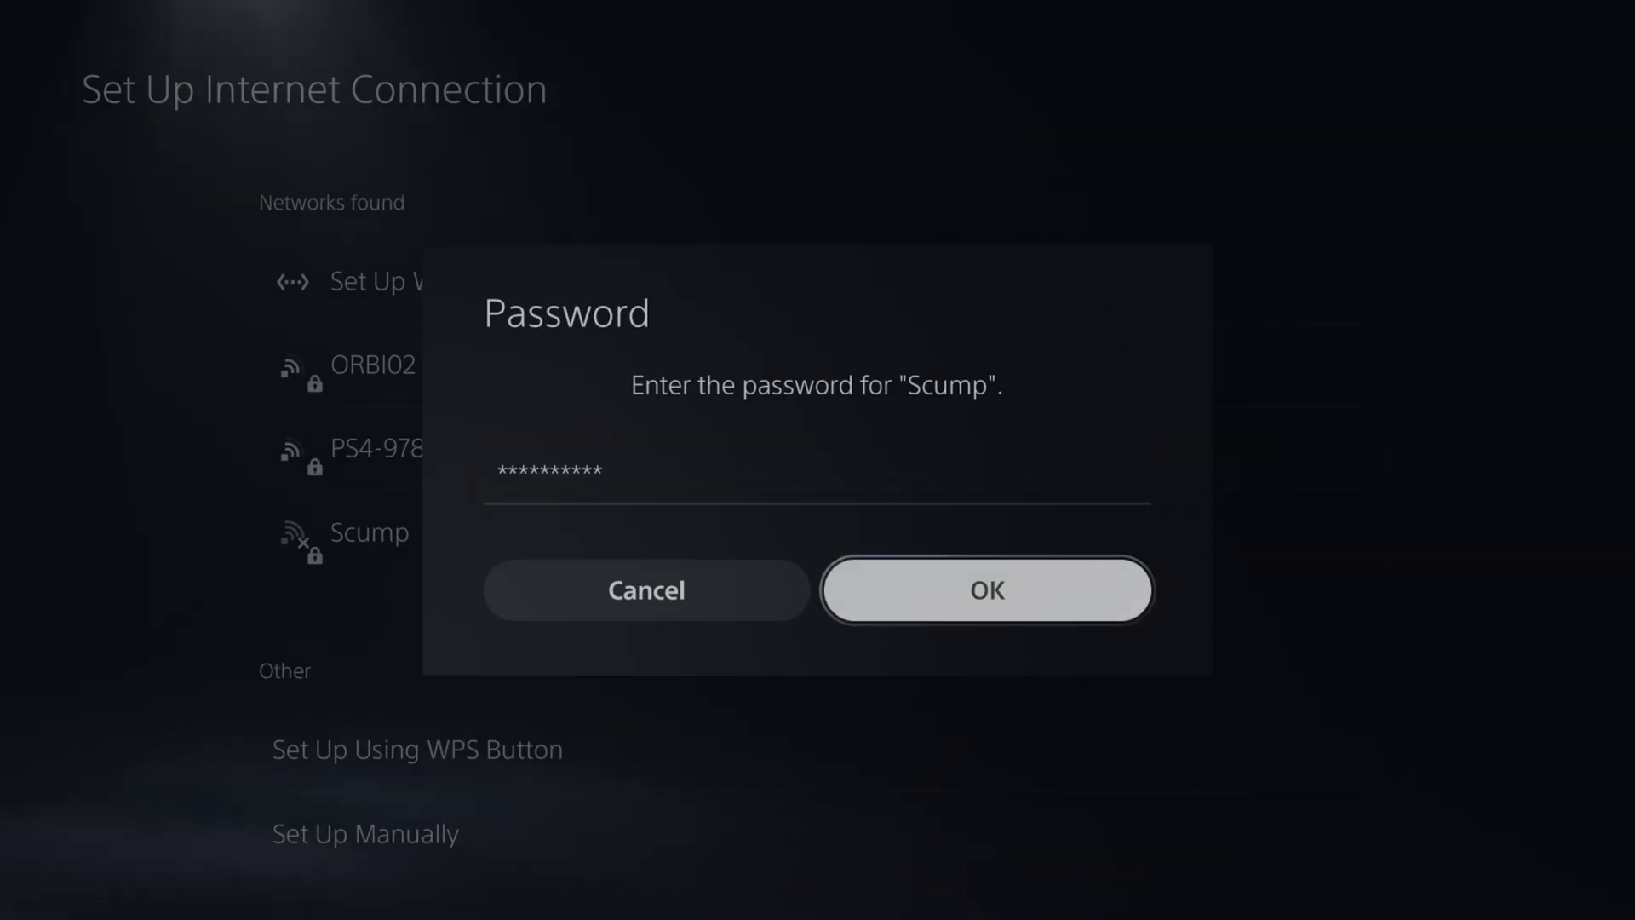
key("Return")
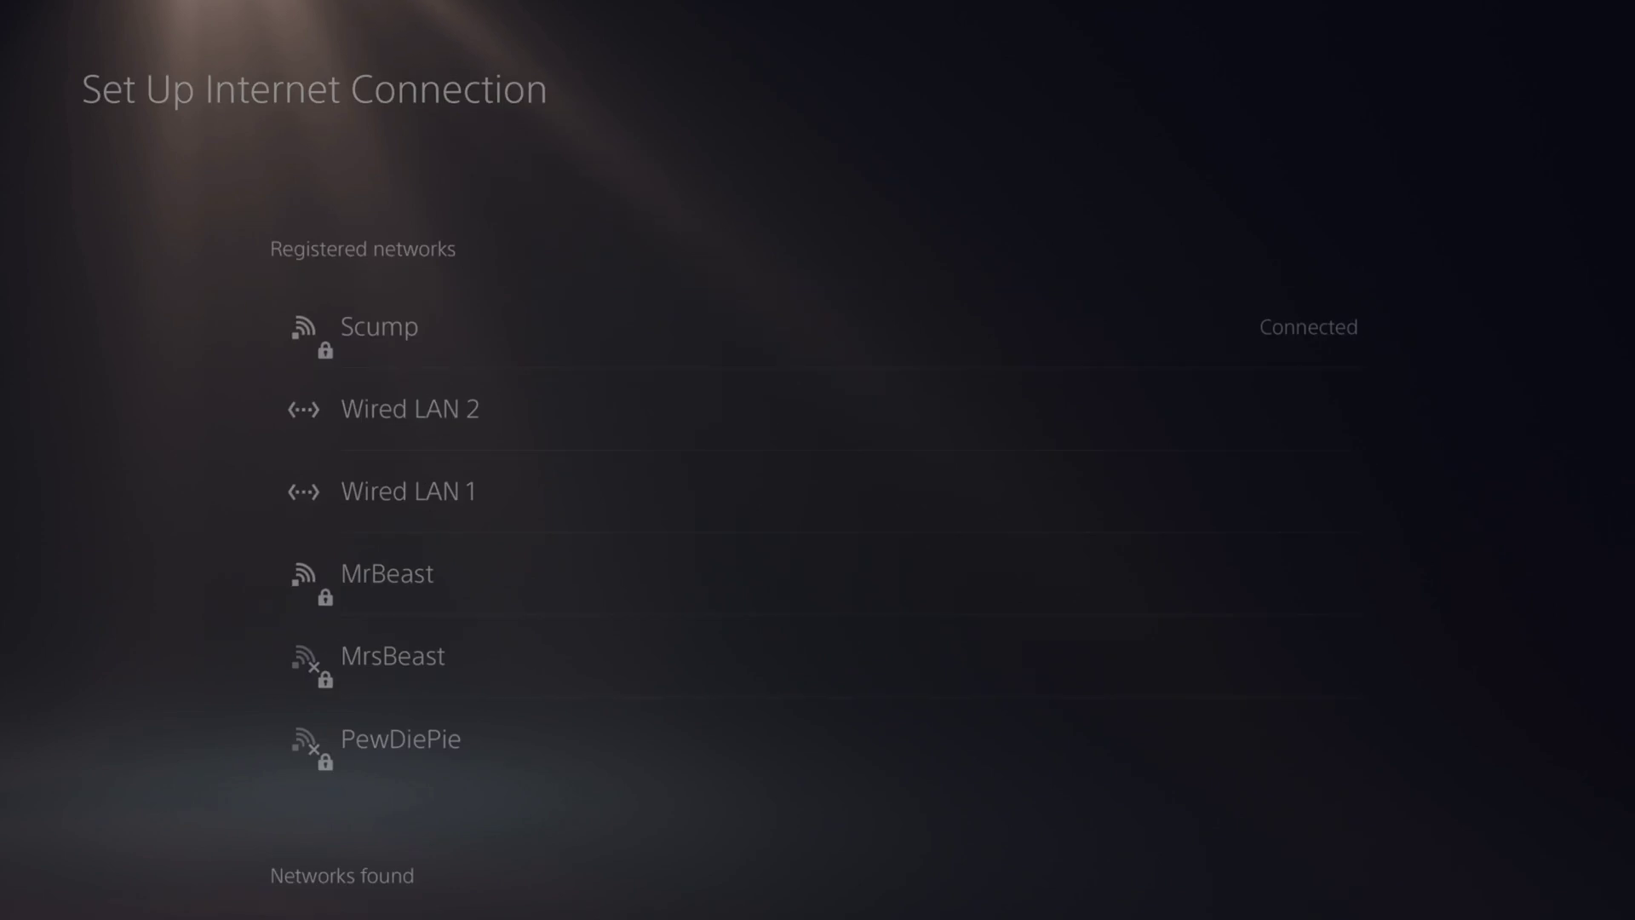
Step: Leave connection setup and open System > System Software > Reset Options, highlighting Restore Default Settings
key("Escape")
key("Escape")
key("Escape")
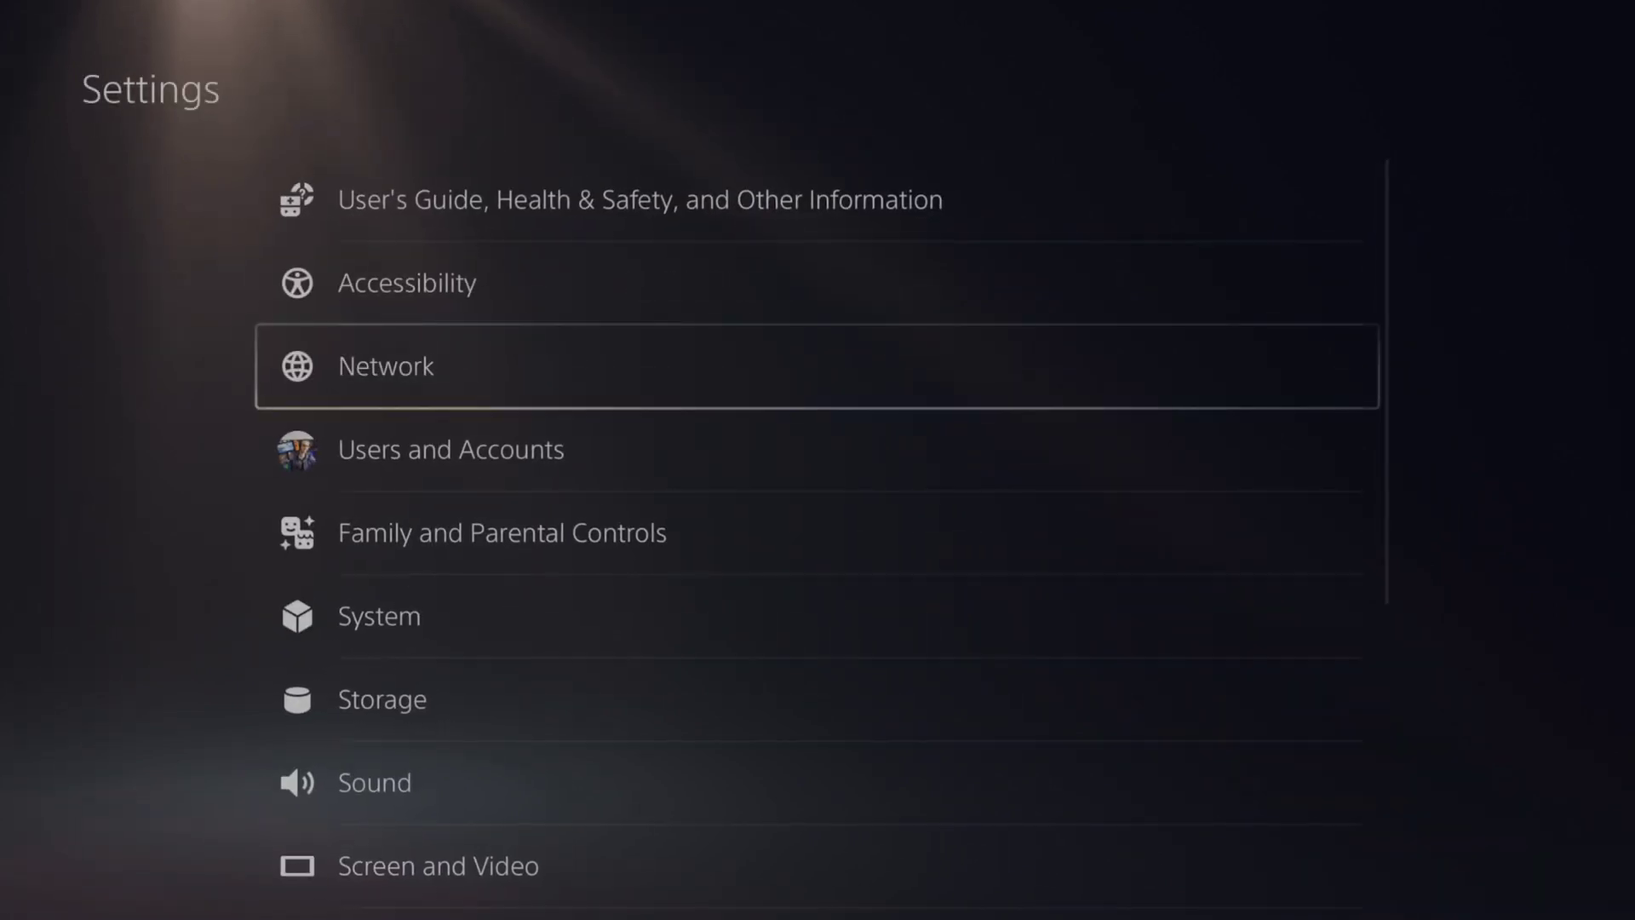
key("Down")
key("Down")
key("Down")
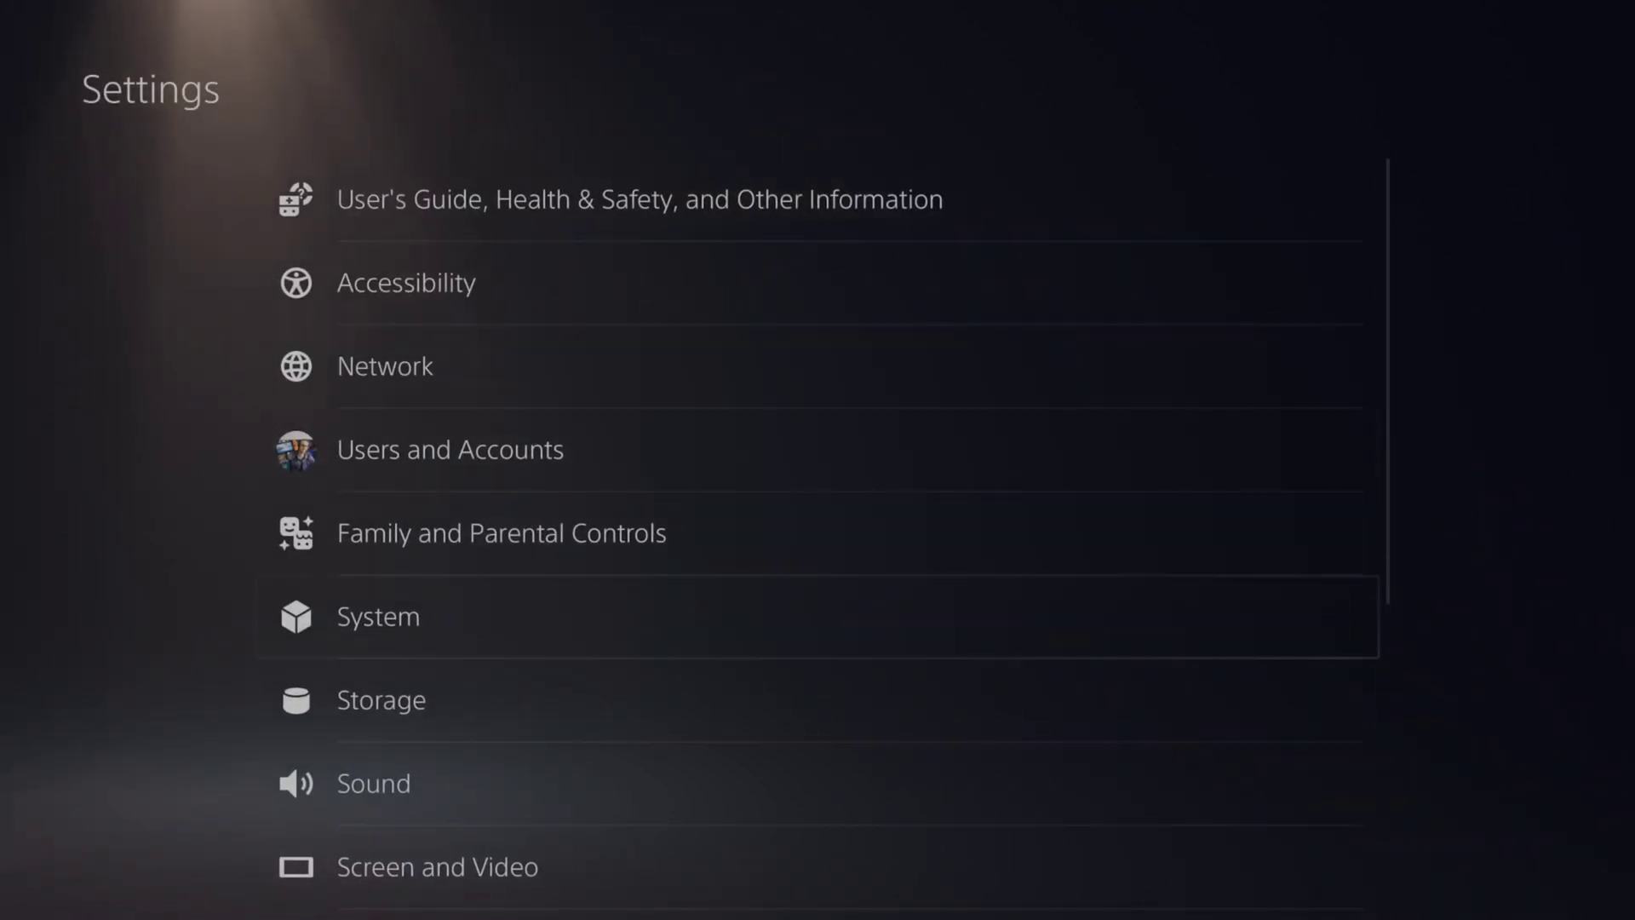
key("Up")
key("Return")
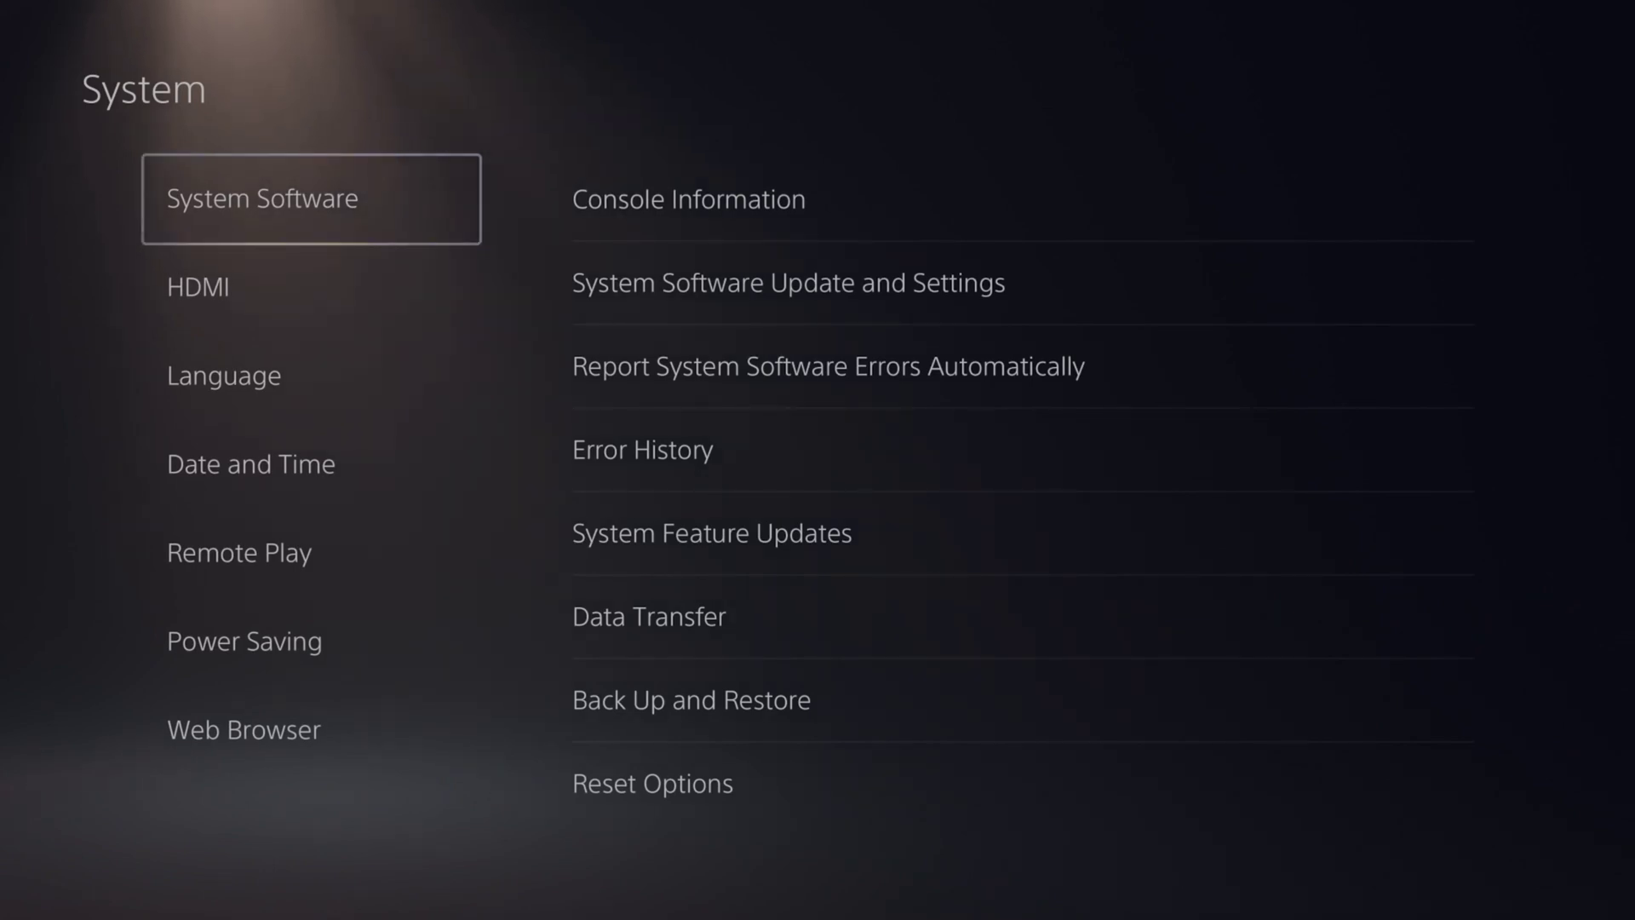
key("Right")
key("Down")
key("Up")
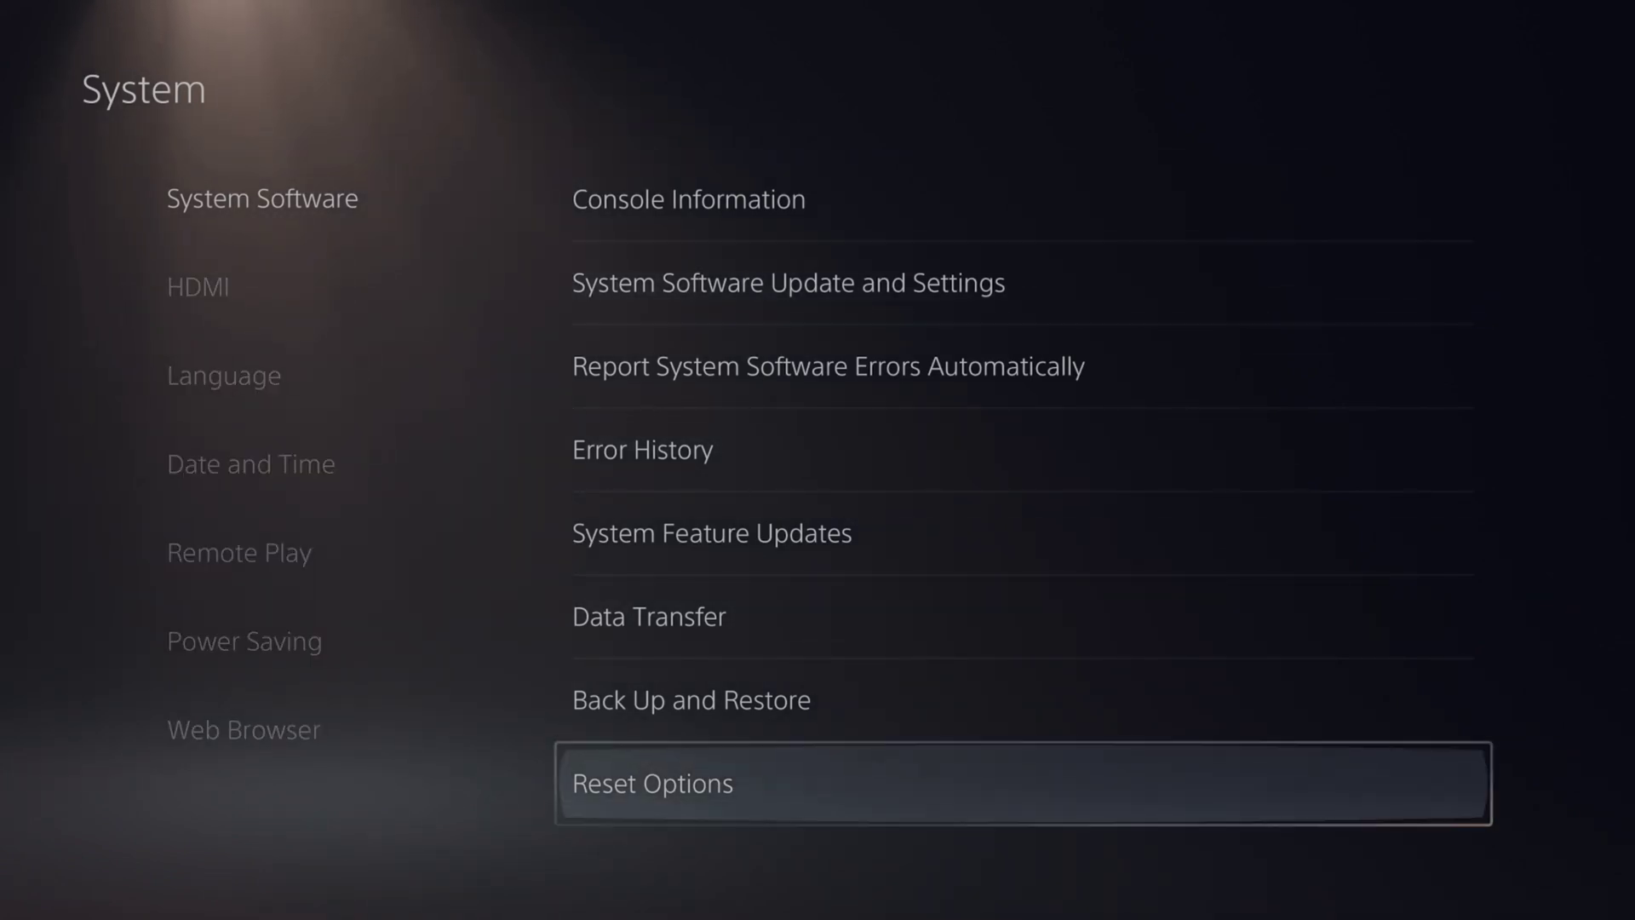
key("Return")
key("Down")
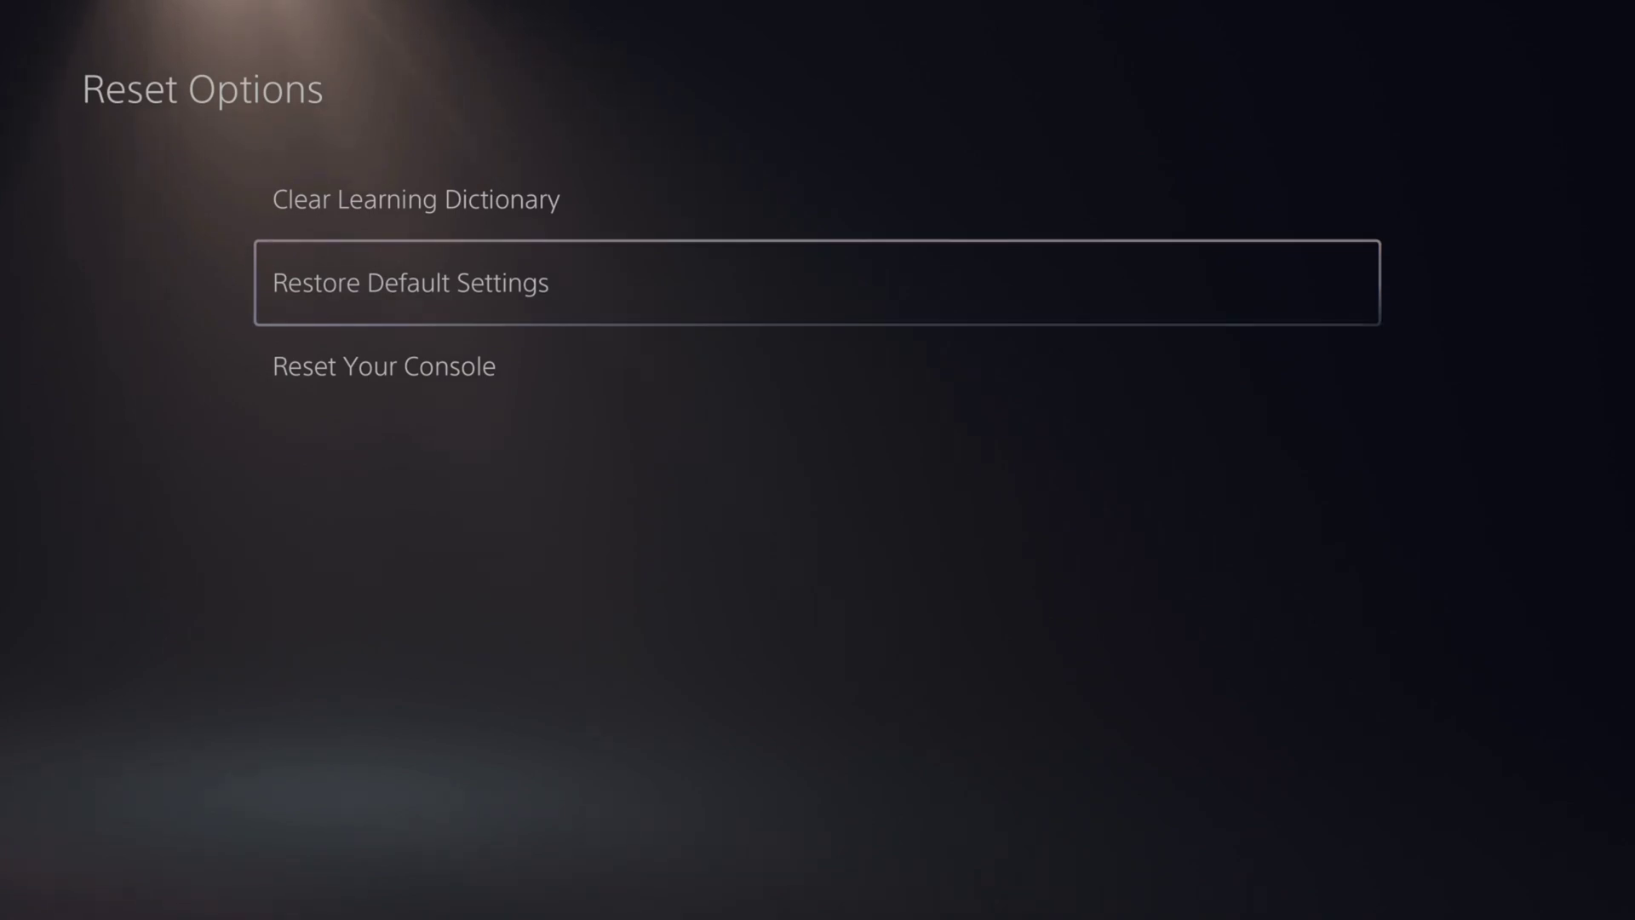
Step: Choose Restore Default Settings, review the listed settings to be reset, then highlight Cancel
key("Return")
type("0")
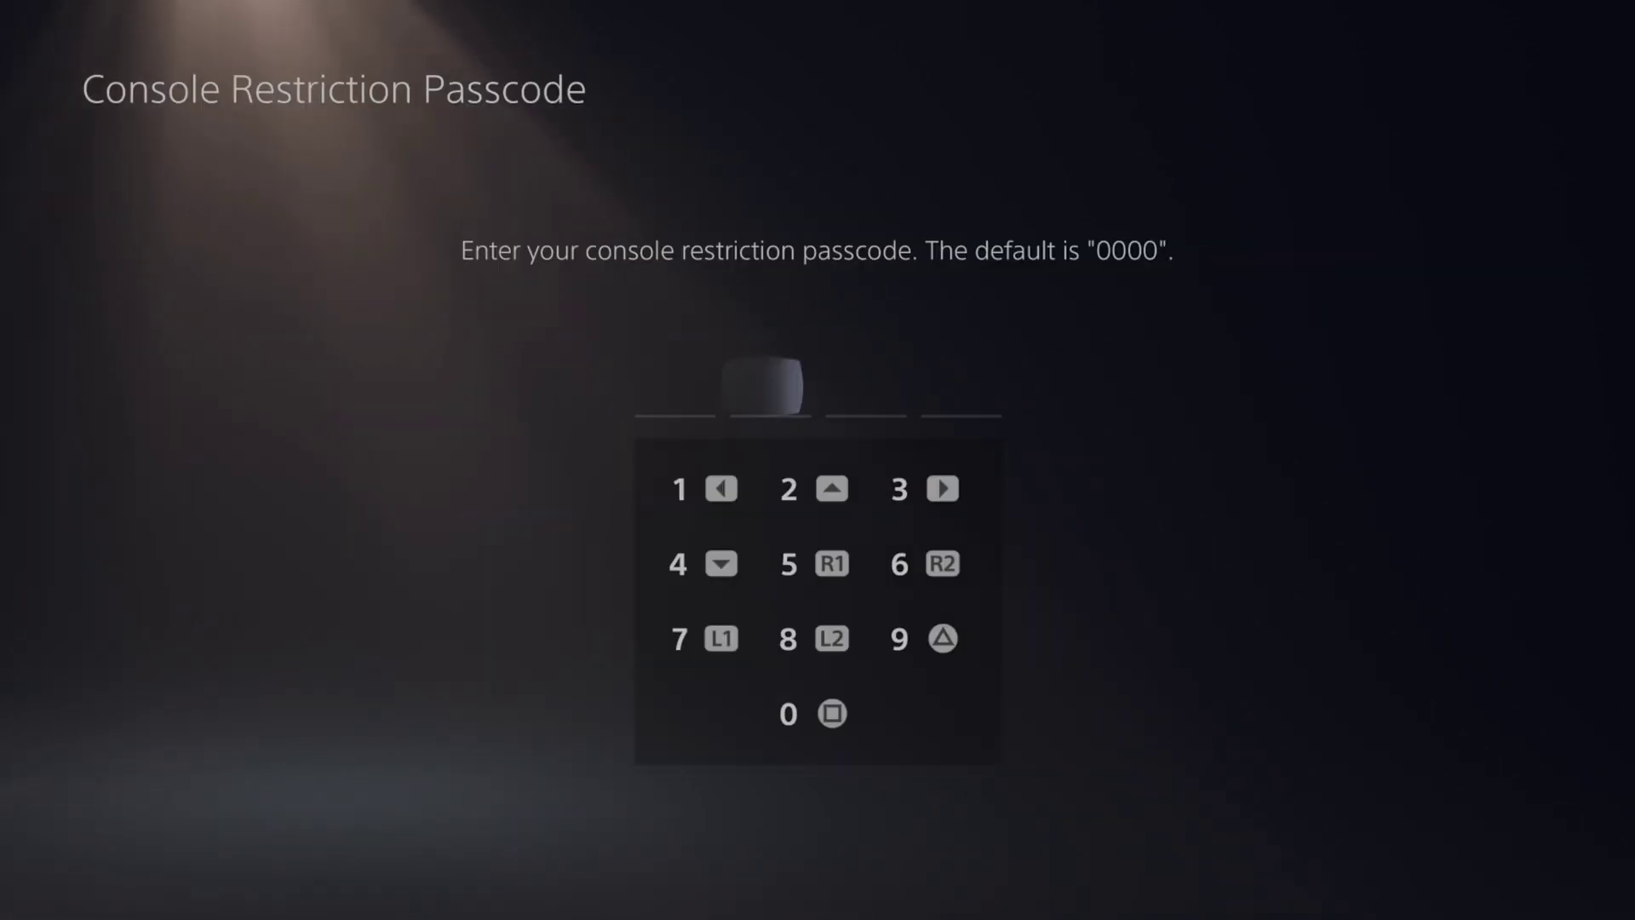
type("00")
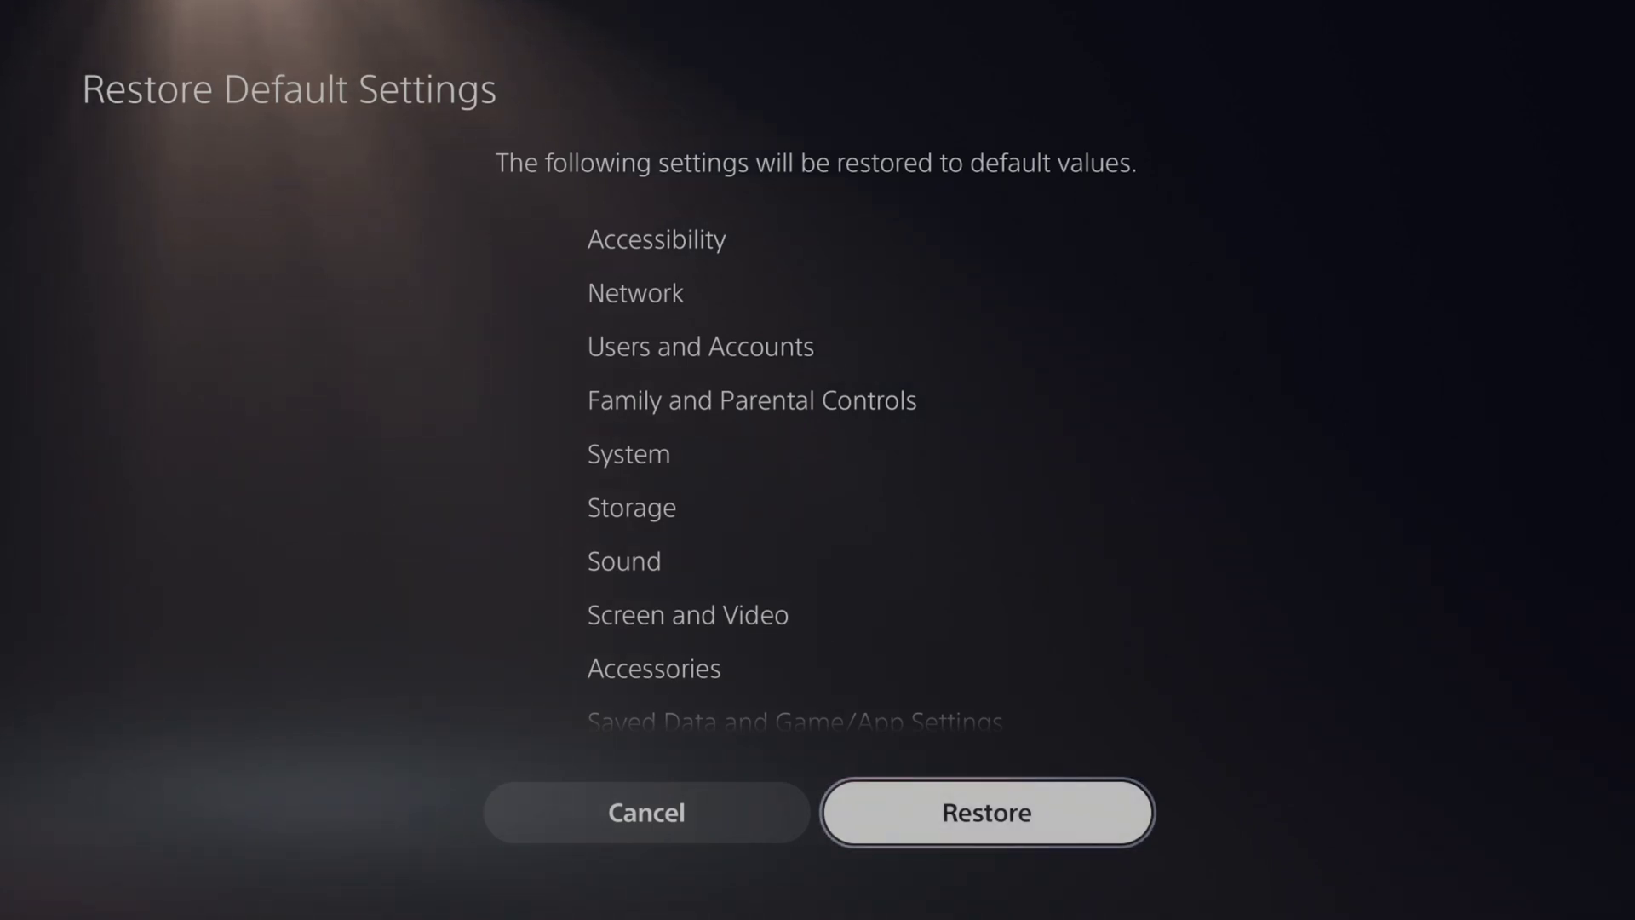
key("Down")
key("Up")
key("Up")
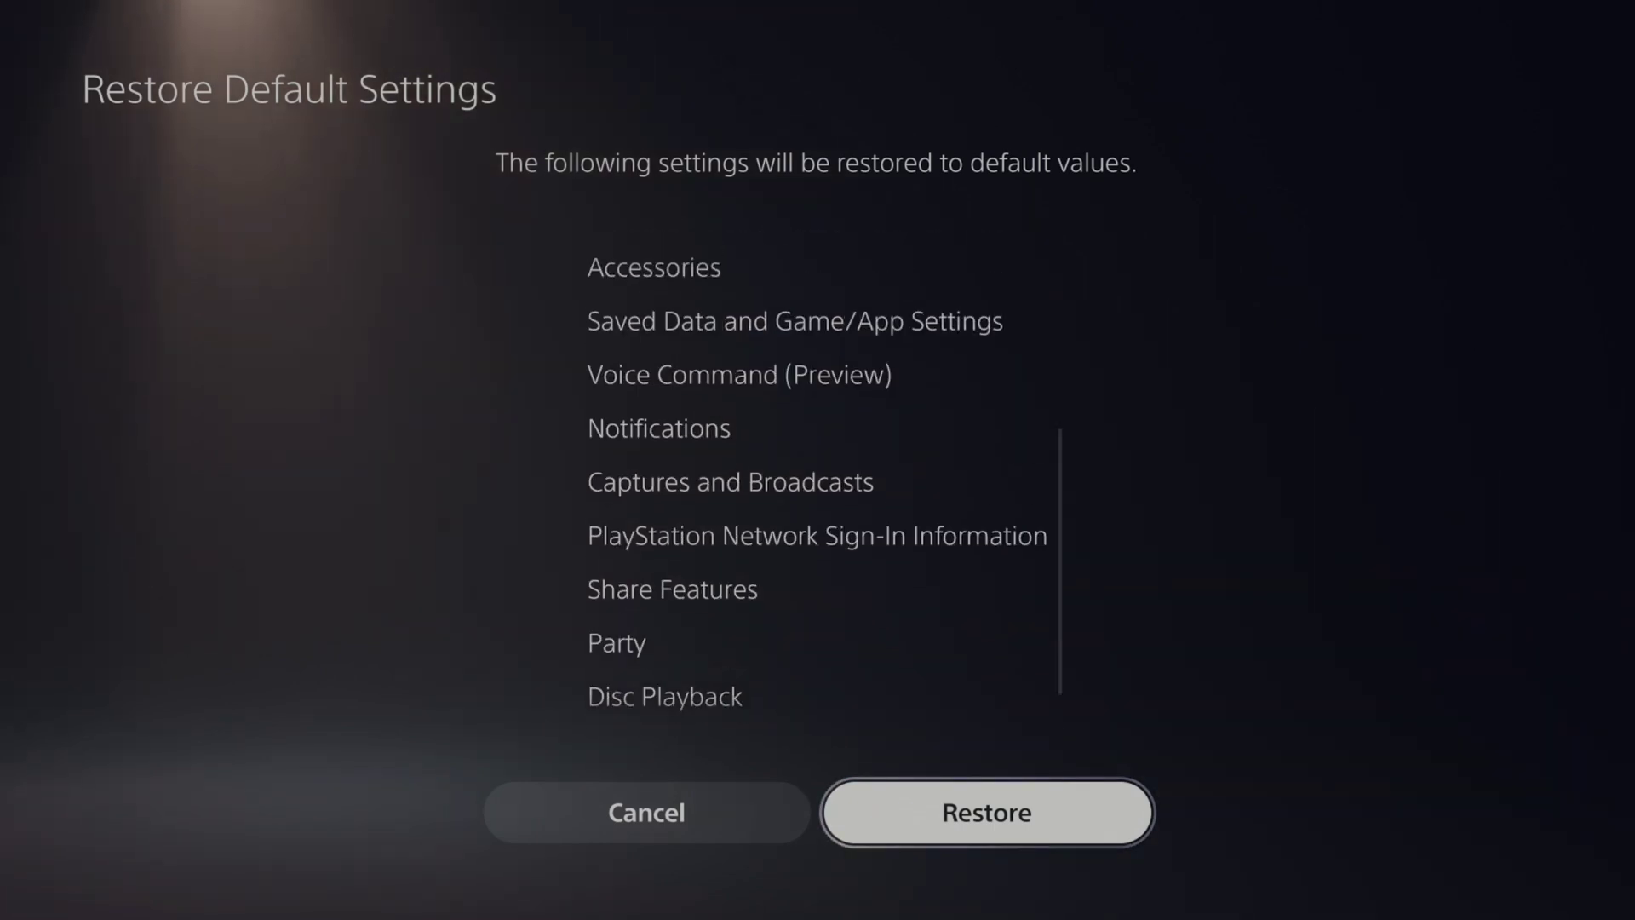
key("Down")
key("Down")
key("Down")
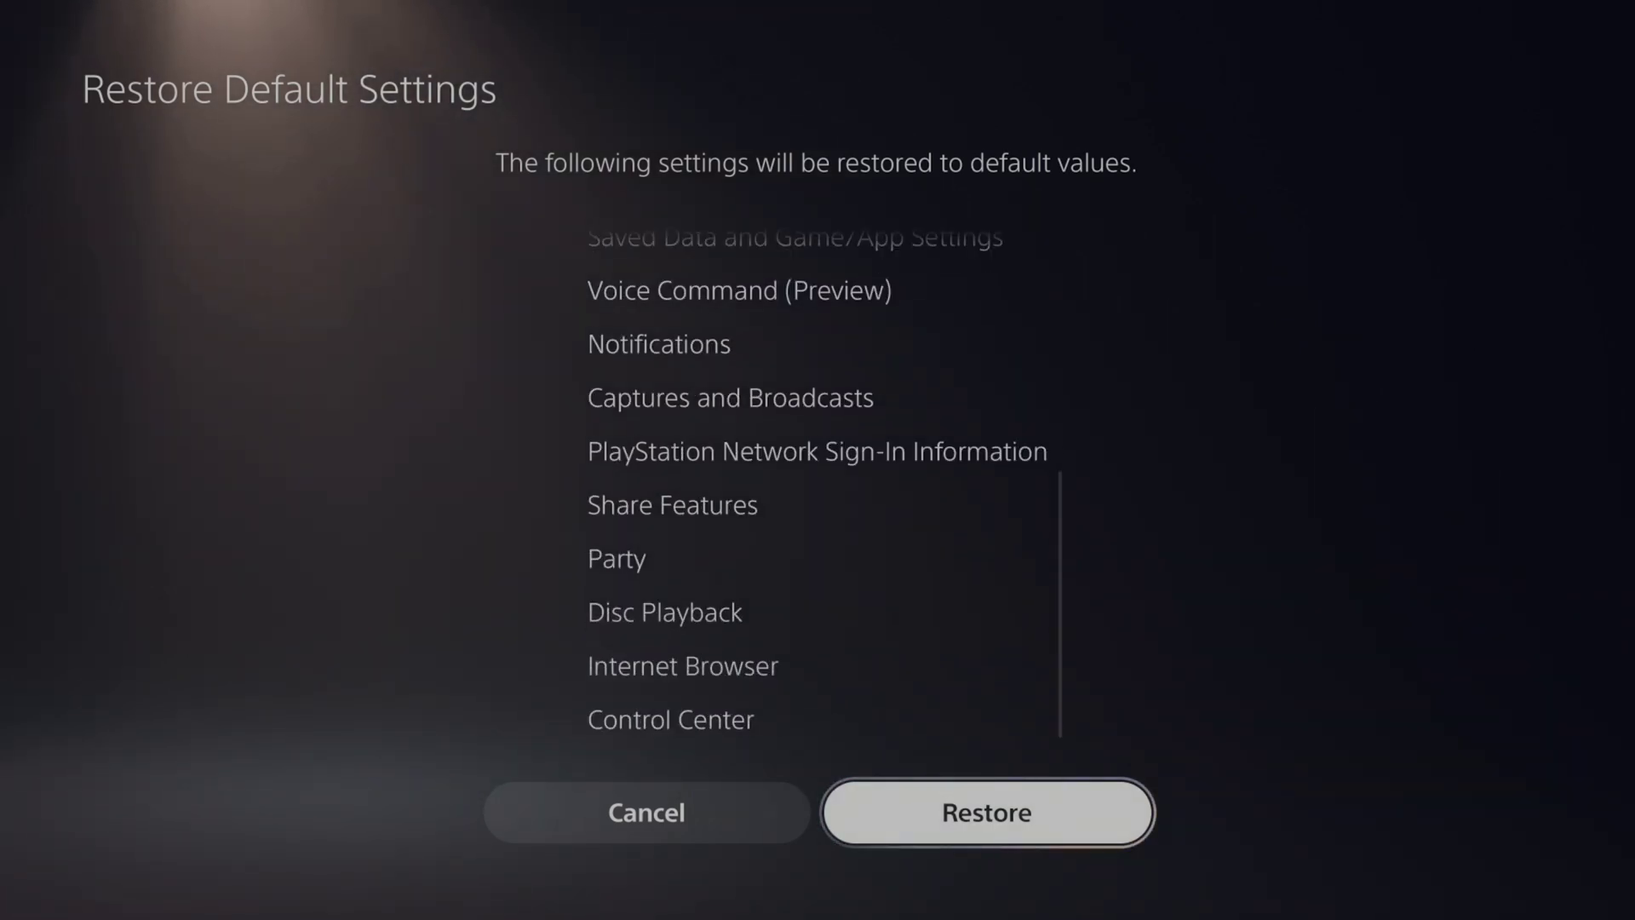
key("Left")
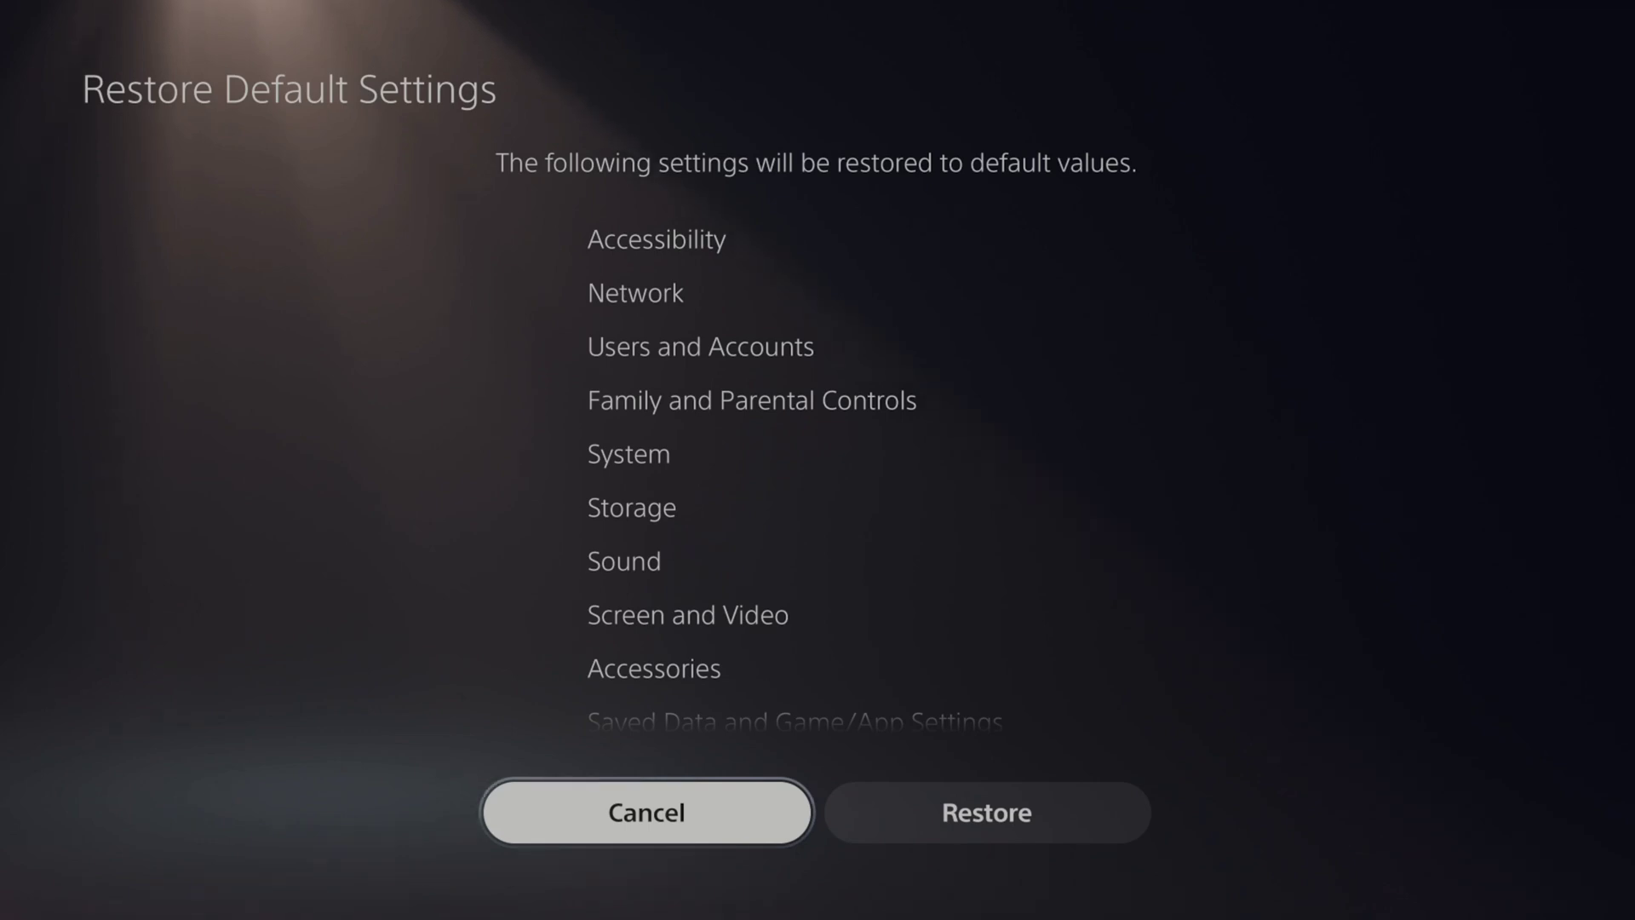